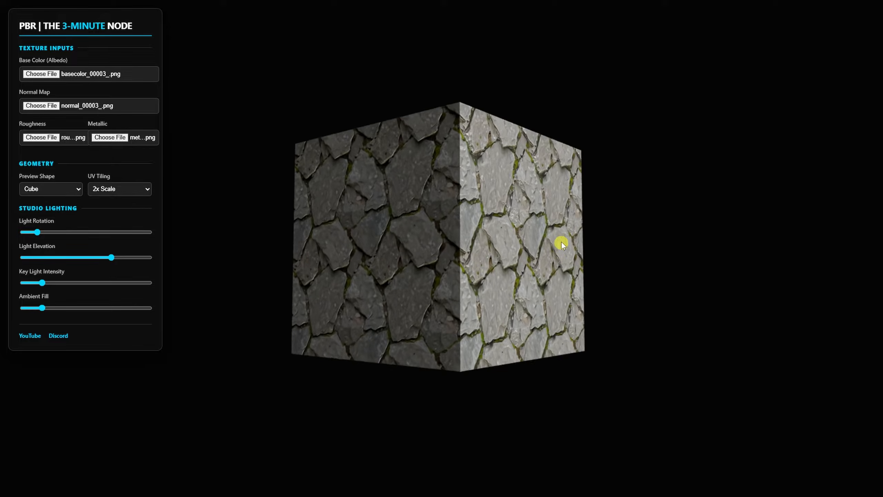
Reduce the light rotation slightly and raise the light elevation on the stone-textured cube, viewing it from several angles
{"action": "left_click", "coordinate": [35, 235]}
{"action": "mouse_move", "coordinate": [35, 235]}
{"action": "left_mouse_down"}
{"action": "mouse_move", "coordinate": [51, 232]}
{"action": "mouse_move", "coordinate": [34, 232]}
{"action": "left_mouse_up"}
{"action": "left_click_drag", "start_coordinate": [326, 269], "coordinate": [590, 283]}
{"action": "left_click_drag", "start_coordinate": [111, 257], "coordinate": [139, 258]}
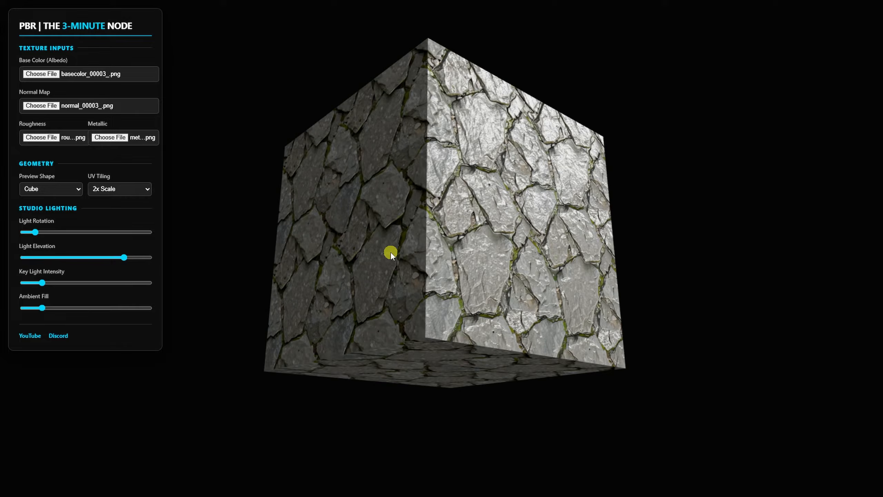
{"action": "left_click_drag", "start_coordinate": [390, 251], "coordinate": [453, 283]}
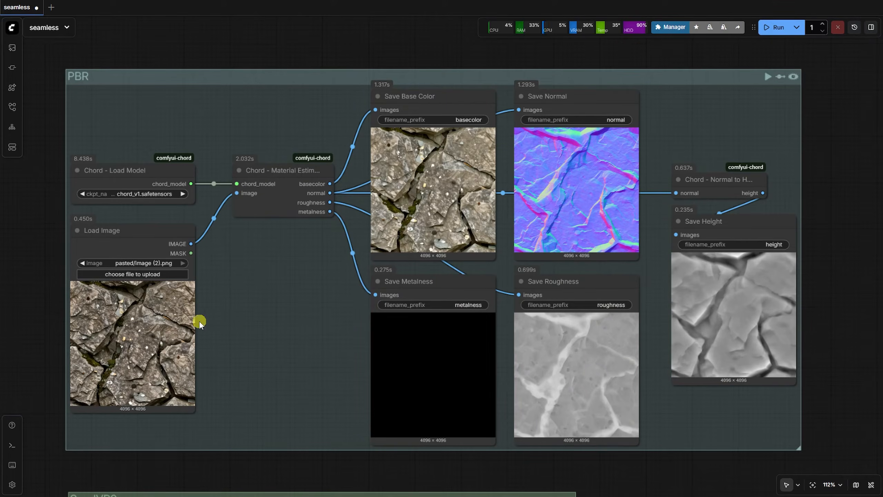
Review the source image and the base color, normal, metalness, roughness and height map nodes in the PBR group
{"action": "left_click", "coordinate": [151, 340]}
{"action": "left_click", "coordinate": [390, 198]}
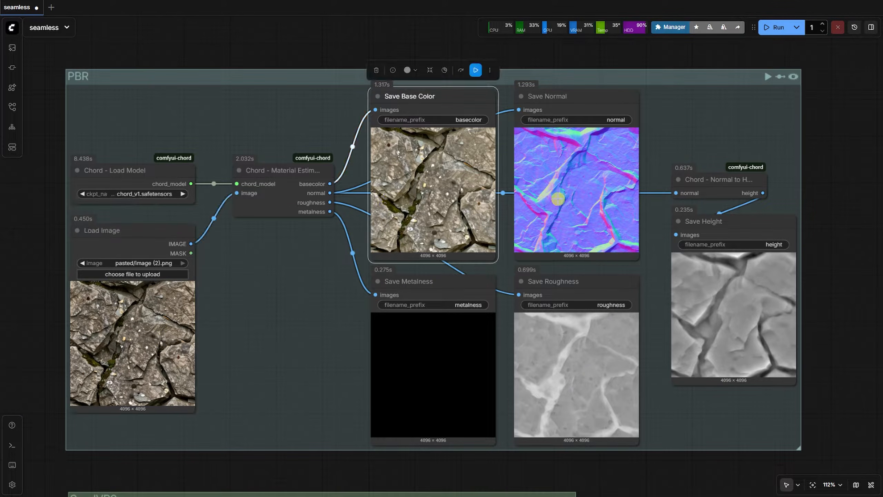
{"action": "left_click", "coordinate": [590, 197]}
{"action": "left_click", "coordinate": [438, 365]}
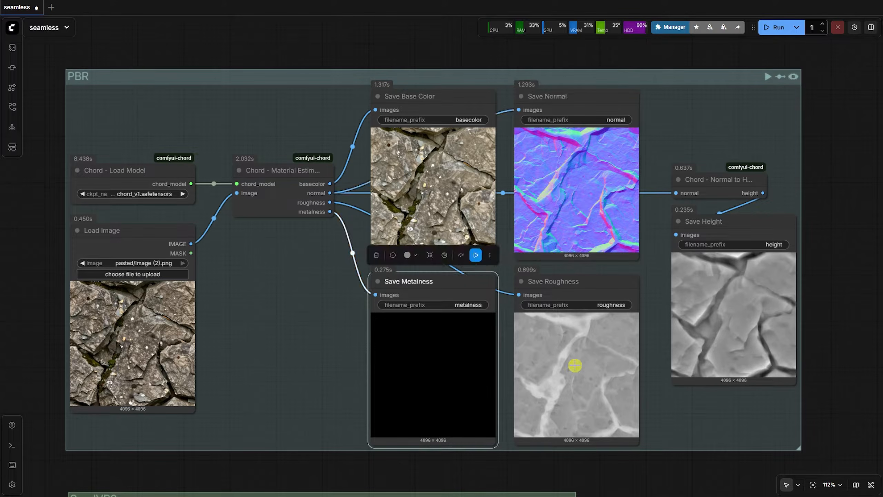
{"action": "left_click", "coordinate": [575, 365]}
{"action": "left_click", "coordinate": [727, 347]}
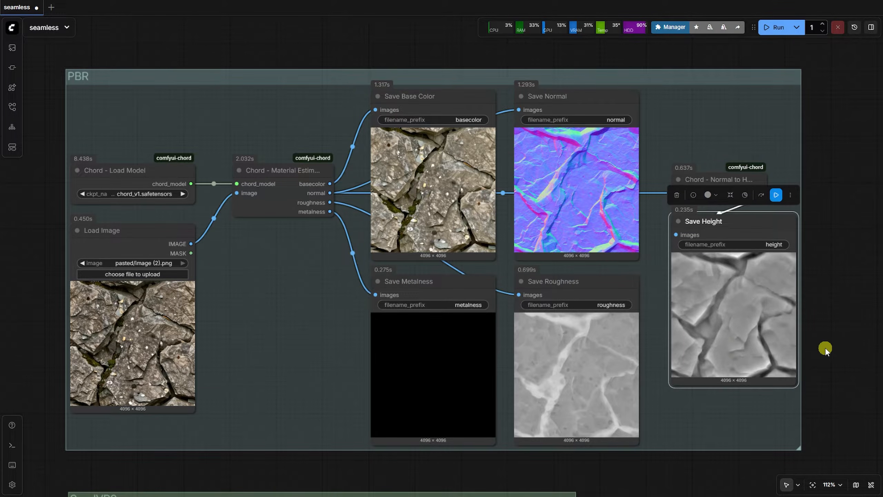
{"action": "left_click", "coordinate": [845, 350]}
{"action": "scroll", "coordinate": [843, 354], "scroll_direction": "down", "scroll_amount": 10}
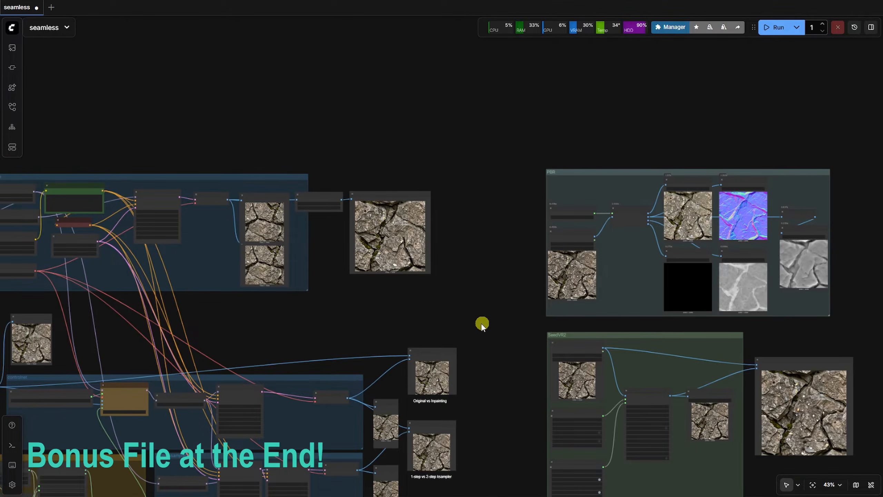
{"action": "scroll", "coordinate": [473, 247], "scroll_direction": "down", "scroll_amount": 2}
{"action": "left_click_drag", "start_coordinate": [473, 247], "coordinate": [524, 219]}
{"action": "scroll", "coordinate": [524, 219], "scroll_direction": "up", "scroll_amount": 1}
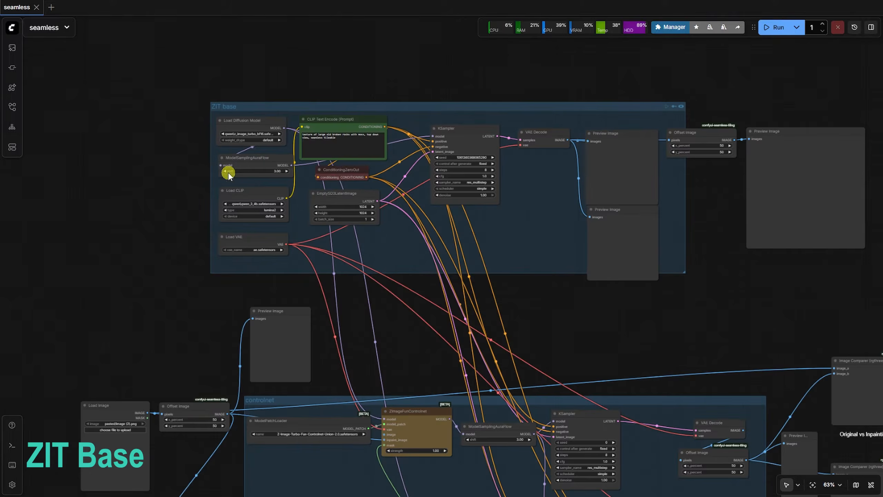
Examine the model, CLIP and VAE loaders, the prompt text and the empty latent image node in the ZIT base group
{"action": "scroll", "coordinate": [184, 151], "scroll_direction": "up", "scroll_amount": 9}
{"action": "left_click_drag", "start_coordinate": [184, 152], "coordinate": [41, 191]}
{"action": "left_click", "coordinate": [209, 121]}
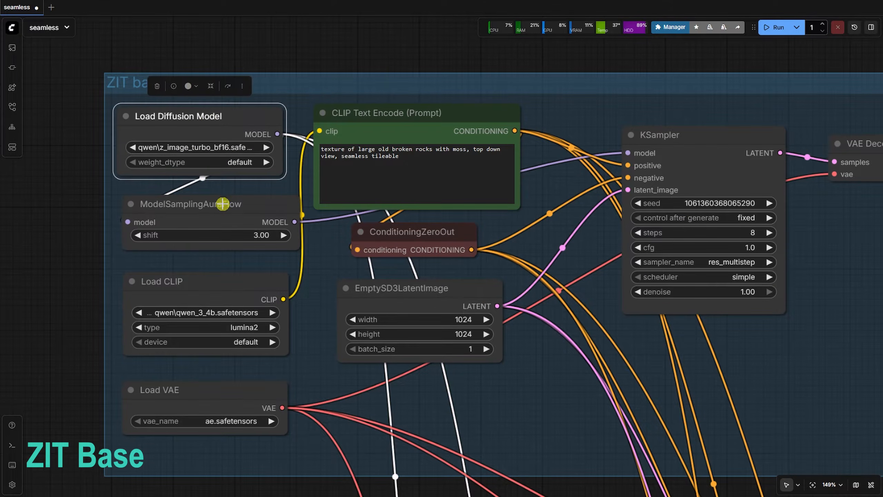
{"action": "left_click", "coordinate": [212, 303]}
{"action": "left_click", "coordinate": [206, 396]}
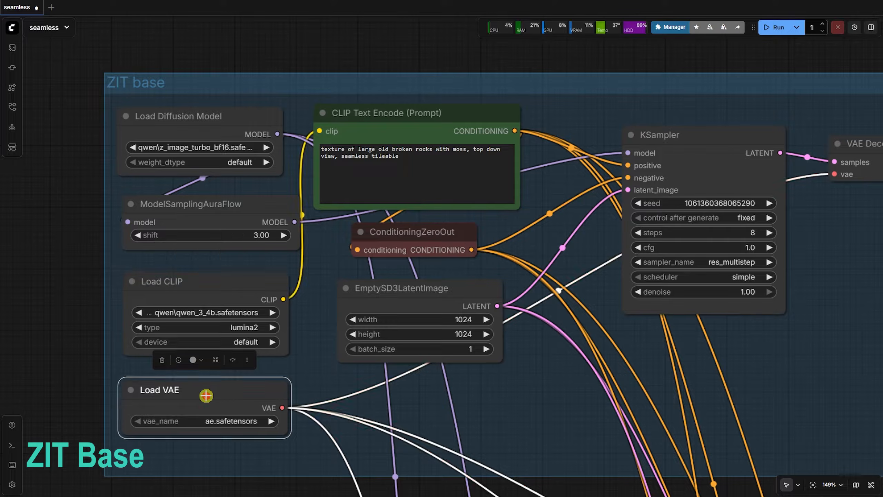
{"action": "left_click_drag", "start_coordinate": [418, 169], "coordinate": [299, 140]}
{"action": "scroll", "coordinate": [437, 164], "scroll_direction": "up", "scroll_amount": 5}
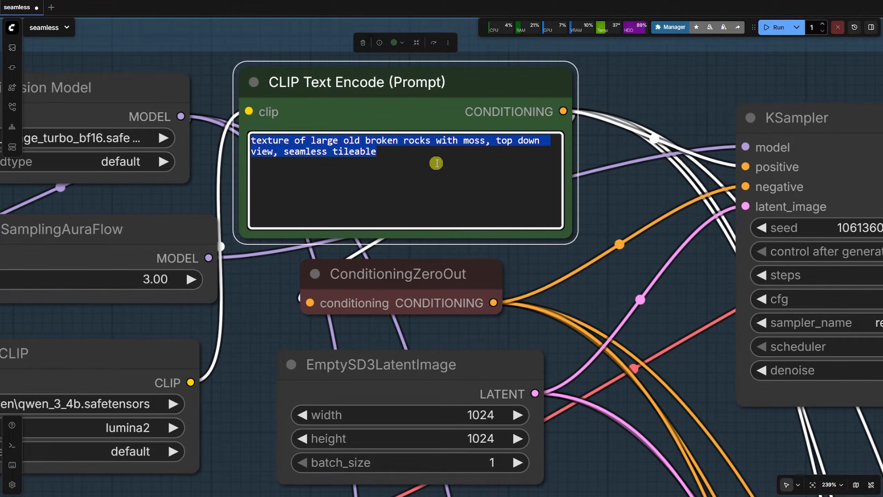
{"action": "scroll", "coordinate": [437, 164], "scroll_direction": "down", "scroll_amount": 7}
{"action": "left_click", "coordinate": [406, 271]}
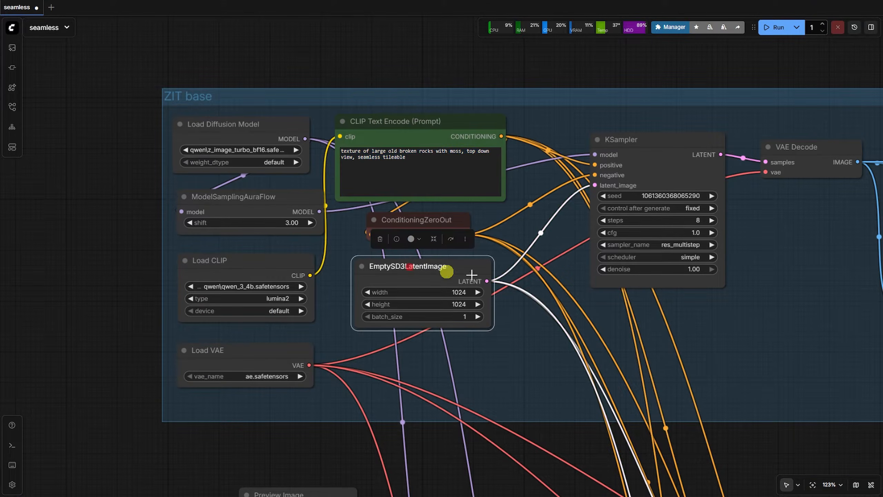
Set the KSampler seed to 0 and run the ZIT base group
{"action": "left_click_drag", "start_coordinate": [789, 329], "coordinate": [634, 312]}
{"action": "left_click", "coordinate": [547, 190]}
{"action": "type", "text": "0"}
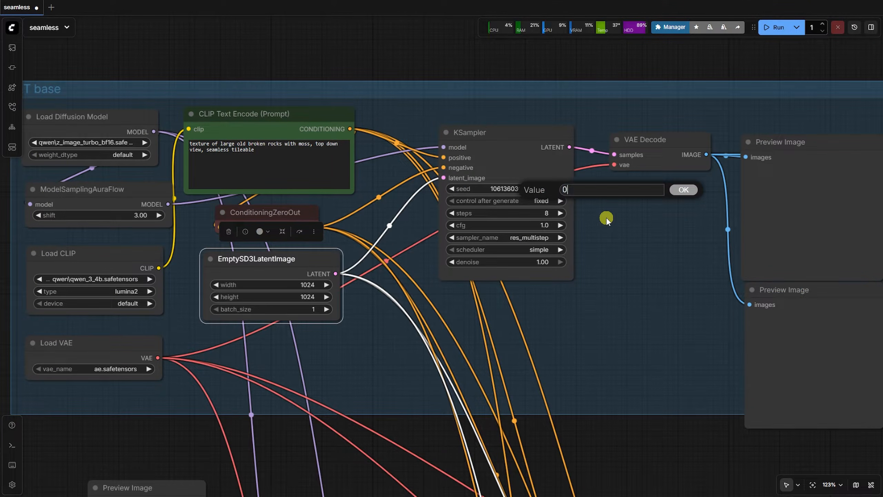
{"action": "key", "text": "Return"}
{"action": "left_click_drag", "start_coordinate": [659, 229], "coordinate": [449, 223]}
{"action": "left_click", "coordinate": [690, 83]}
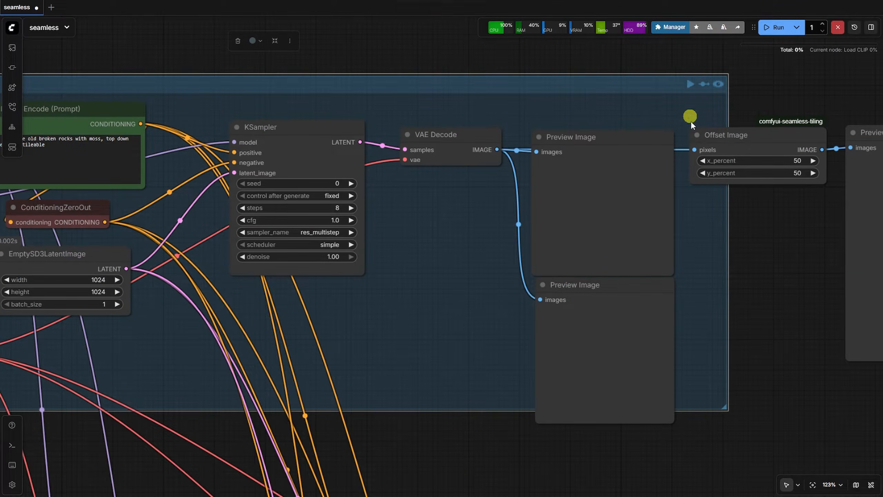
Place the second Preview Image directly beneath the first one's picture and inspect the top-to-bottom tiling seam
{"action": "scroll", "coordinate": [765, 321], "scroll_direction": "down", "scroll_amount": 6}
{"action": "scroll", "coordinate": [765, 317], "scroll_direction": "up", "scroll_amount": 12}
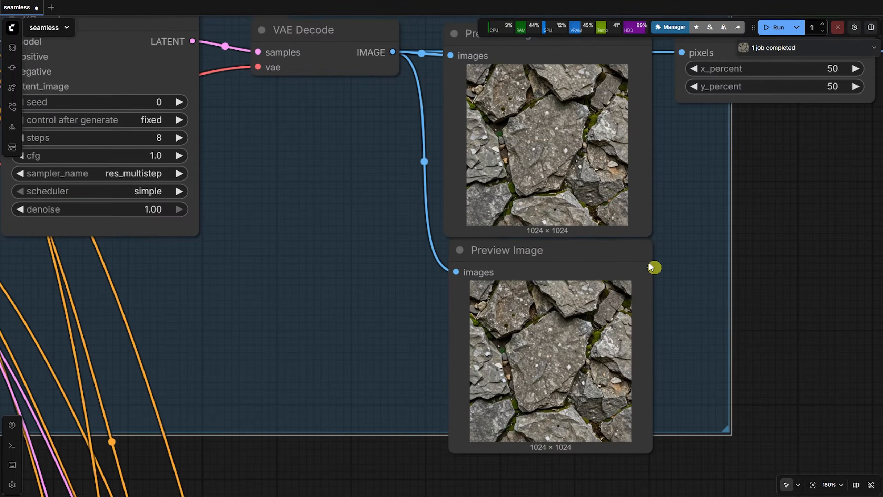
{"action": "left_click_drag", "start_coordinate": [638, 239], "coordinate": [634, 205]}
{"action": "scroll", "coordinate": [634, 205], "scroll_direction": "up", "scroll_amount": 6}
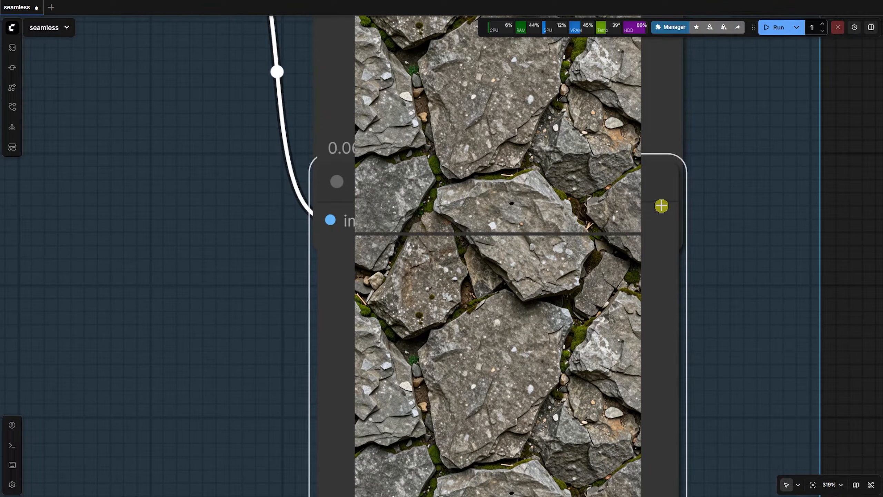
Move the second Preview Image beside the first to inspect the side-to-side tiling seam
{"action": "scroll", "coordinate": [804, 283], "scroll_direction": "down", "scroll_amount": 9}
{"action": "scroll", "coordinate": [804, 282], "scroll_direction": "up", "scroll_amount": 3}
{"action": "left_click_drag", "start_coordinate": [510, 337], "coordinate": [670, 173]}
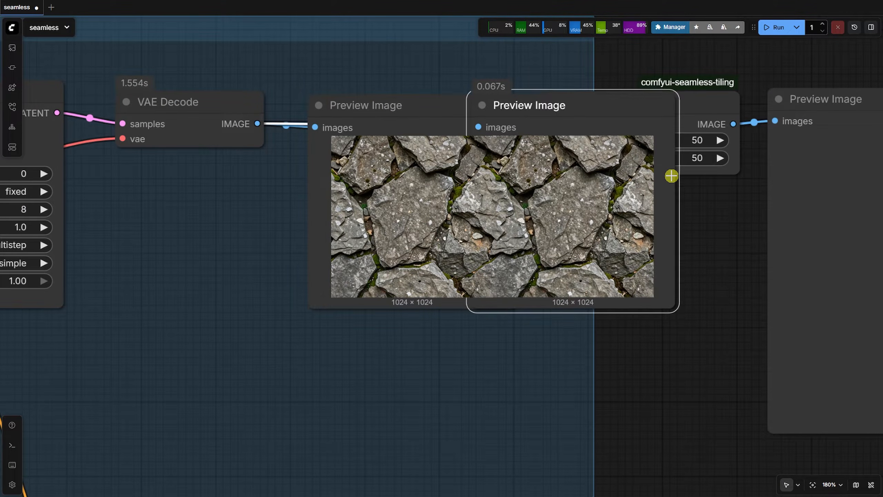
{"action": "scroll", "coordinate": [670, 173], "scroll_direction": "up", "scroll_amount": 6}
Run the Preview Image fed by the Offset Image node and inspect the seams of the 50 percent shifted texture
{"action": "scroll", "coordinate": [726, 181], "scroll_direction": "down", "scroll_amount": 9}
{"action": "left_click_drag", "start_coordinate": [729, 270], "coordinate": [477, 262]}
{"action": "left_click", "coordinate": [723, 119]}
{"action": "left_click", "coordinate": [720, 90]}
{"action": "scroll", "coordinate": [718, 251], "scroll_direction": "up", "scroll_amount": 6}
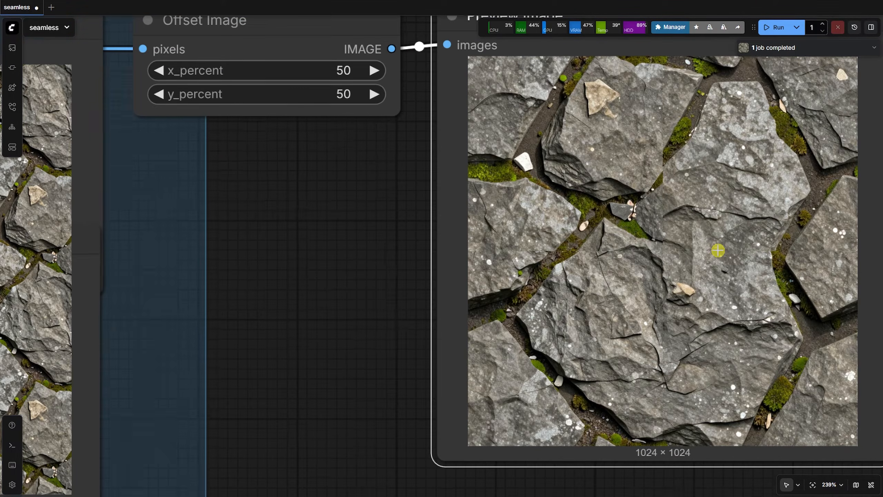
{"action": "scroll", "coordinate": [313, 134], "scroll_direction": "down", "scroll_amount": 2}
{"action": "left_click_drag", "start_coordinate": [313, 138], "coordinate": [303, 194]}
{"action": "left_click", "coordinate": [271, 97]}
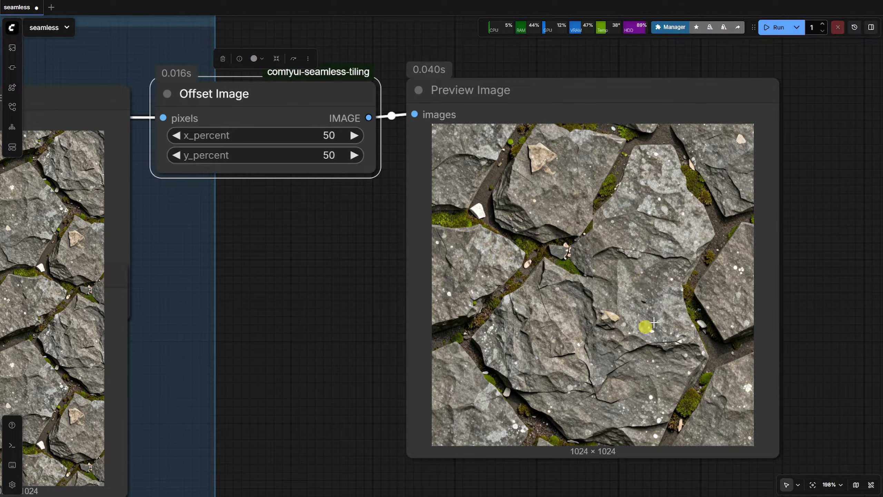
{"action": "scroll", "coordinate": [711, 294], "scroll_direction": "down", "scroll_amount": 6}
Run the ZIT base group again and check the seam between the two stacked previews
{"action": "left_click_drag", "start_coordinate": [514, 297], "coordinate": [712, 298]}
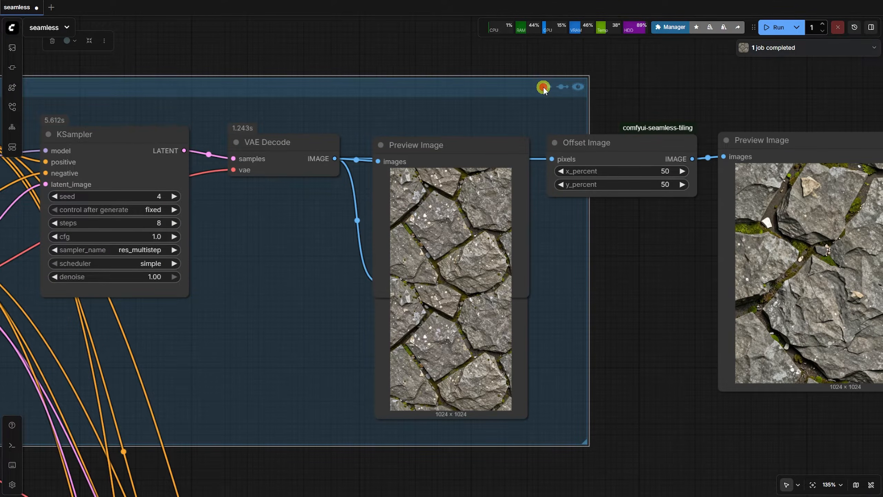
{"action": "left_click", "coordinate": [544, 87]}
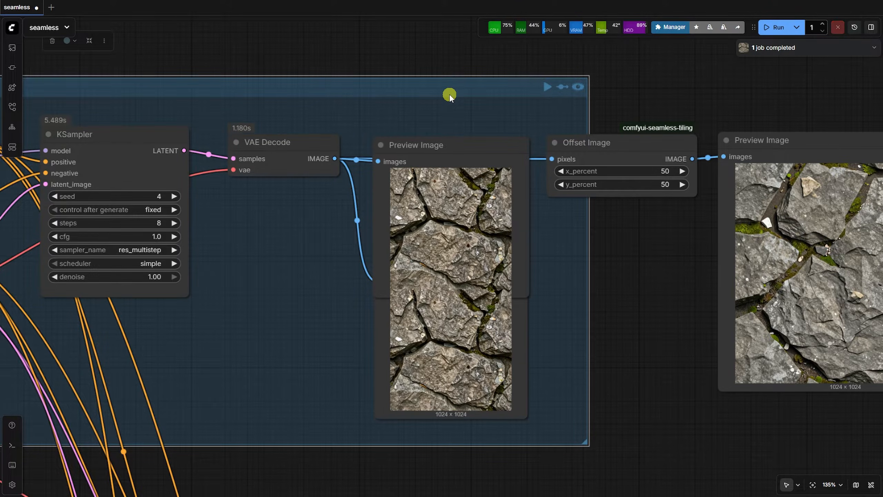
{"action": "scroll", "coordinate": [570, 301], "scroll_direction": "up", "scroll_amount": 4}
{"action": "left_click_drag", "start_coordinate": [438, 342], "coordinate": [439, 342]}
{"action": "scroll", "coordinate": [428, 294], "scroll_direction": "up", "scroll_amount": 8}
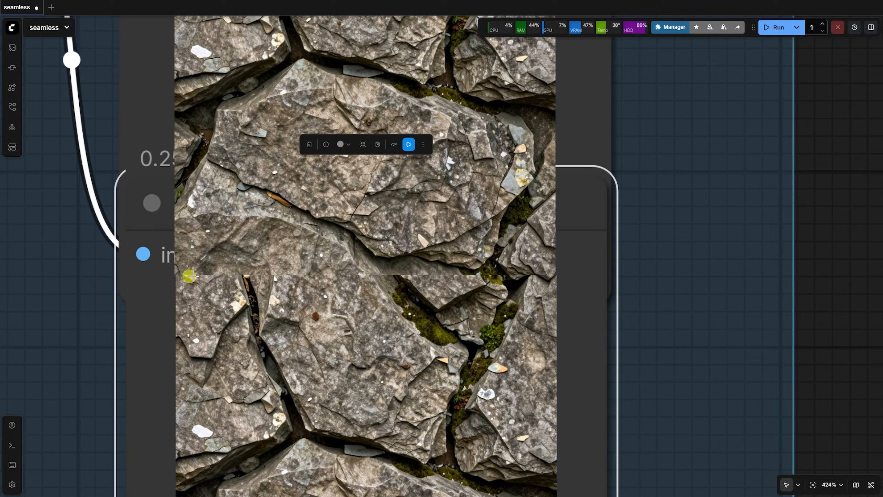
Rerun the offset preview for the new rock texture and inspect the seams through the middle of the image
{"action": "scroll", "coordinate": [469, 279], "scroll_direction": "down", "scroll_amount": 12}
{"action": "left_click_drag", "start_coordinate": [659, 256], "coordinate": [430, 258]}
{"action": "left_click", "coordinate": [585, 192]}
{"action": "left_click", "coordinate": [589, 112]}
{"action": "scroll", "coordinate": [575, 249], "scroll_direction": "up", "scroll_amount": 8}
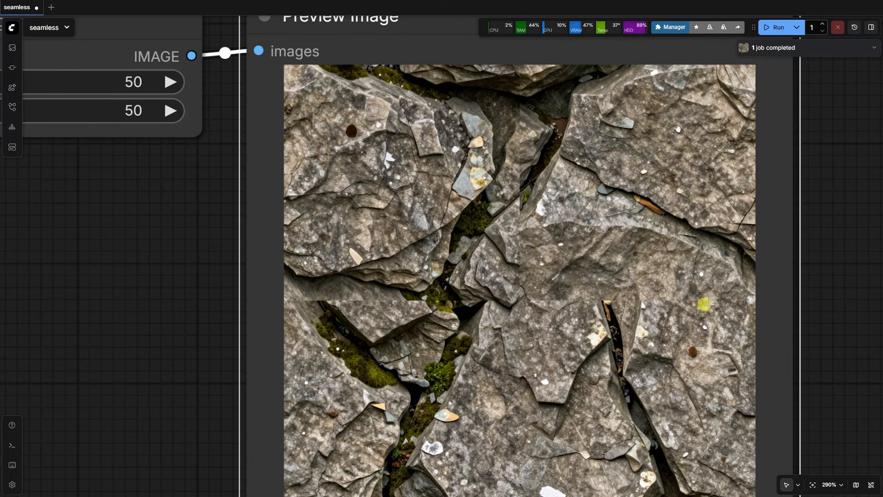
{"action": "scroll", "coordinate": [611, 226], "scroll_direction": "down", "scroll_amount": 5}
{"action": "scroll", "coordinate": [546, 103], "scroll_direction": "up", "scroll_amount": 7}
{"action": "scroll", "coordinate": [548, 157], "scroll_direction": "down", "scroll_amount": 1}
{"action": "left_click_drag", "start_coordinate": [541, 362], "coordinate": [535, 242]}
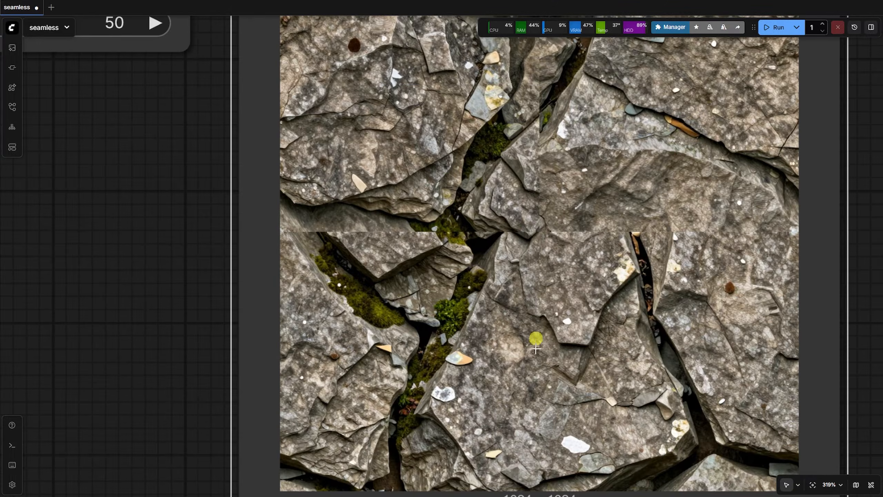
Copy the generated rock image from its Preview Image node and paste it into the Load Image node beside the controlnet group
{"action": "scroll", "coordinate": [575, 219], "scroll_direction": "down", "scroll_amount": 6}
{"action": "scroll", "coordinate": [431, 144], "scroll_direction": "up", "scroll_amount": 5}
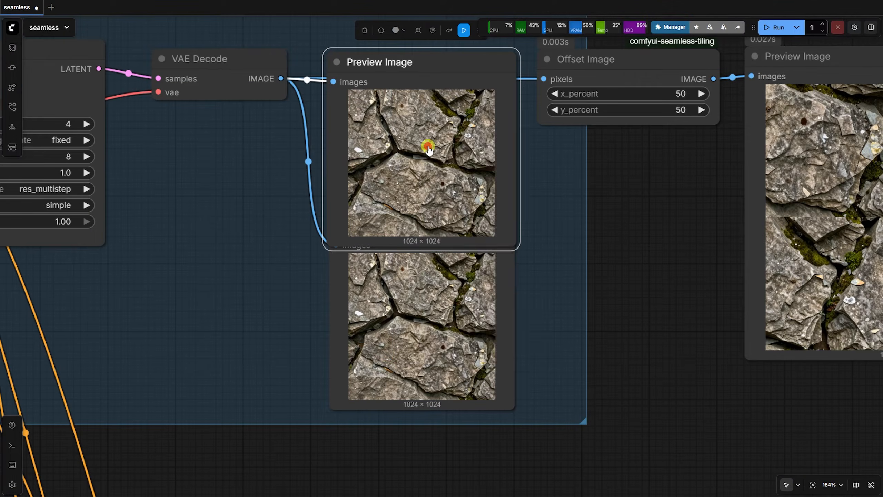
{"action": "right_click", "coordinate": [427, 138]}
{"action": "left_click", "coordinate": [447, 190]}
{"action": "scroll", "coordinate": [677, 199], "scroll_direction": "down", "scroll_amount": 11}
{"action": "left_click_drag", "start_coordinate": [204, 327], "coordinate": [366, 151]}
{"action": "scroll", "coordinate": [321, 277], "scroll_direction": "up", "scroll_amount": 7}
{"action": "left_click", "coordinate": [270, 265]}
{"action": "key", "text": "ctrl+v"}
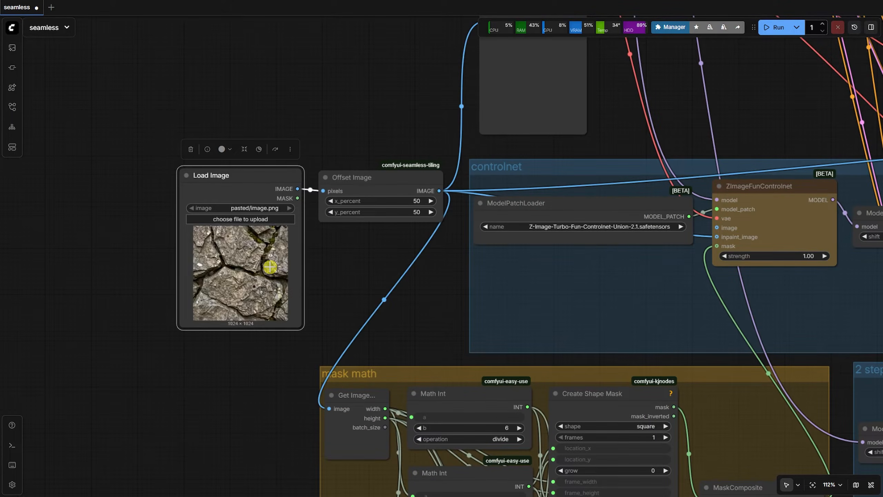
Run the Preview Image above the controlnet group to render the offset version of the pasted texture
{"action": "left_click_drag", "start_coordinate": [452, 103], "coordinate": [327, 220]}
{"action": "scroll", "coordinate": [327, 220], "scroll_direction": "up", "scroll_amount": 3}
{"action": "left_click", "coordinate": [428, 111]}
{"action": "left_click", "coordinate": [469, 68]}
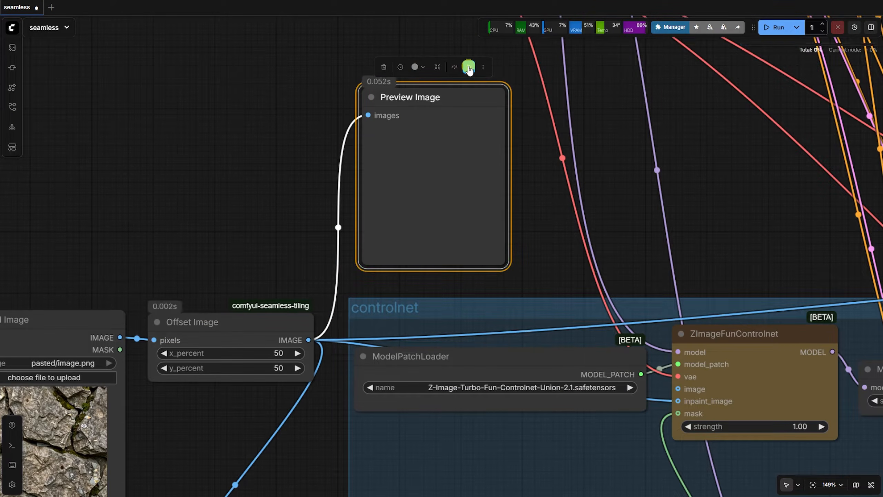
Select Z-Image-Turbo-Fun-Controlnet-Union-2.1.safetensors as the model in the ModelPatchLoader node
{"action": "scroll", "coordinate": [443, 181], "scroll_direction": "up", "scroll_amount": 12}
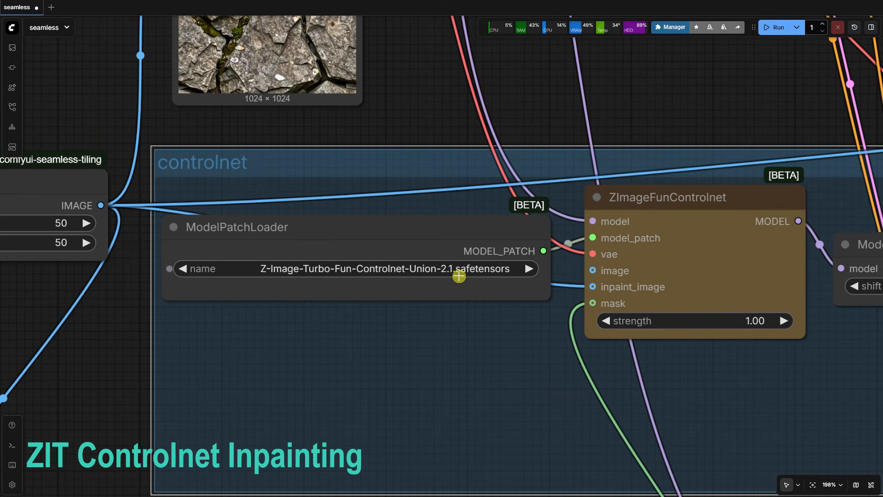
{"action": "left_click", "coordinate": [458, 270]}
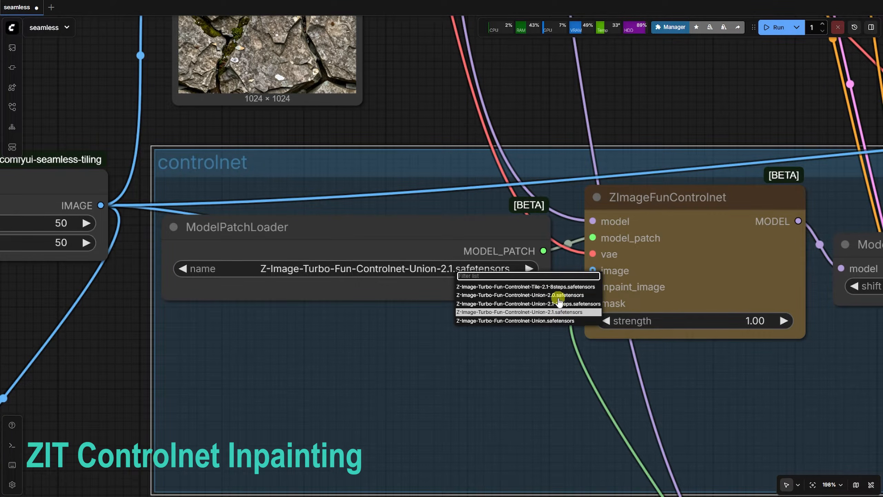
{"action": "left_click", "coordinate": [559, 312]}
{"action": "scroll", "coordinate": [250, 309], "scroll_direction": "down", "scroll_amount": 8}
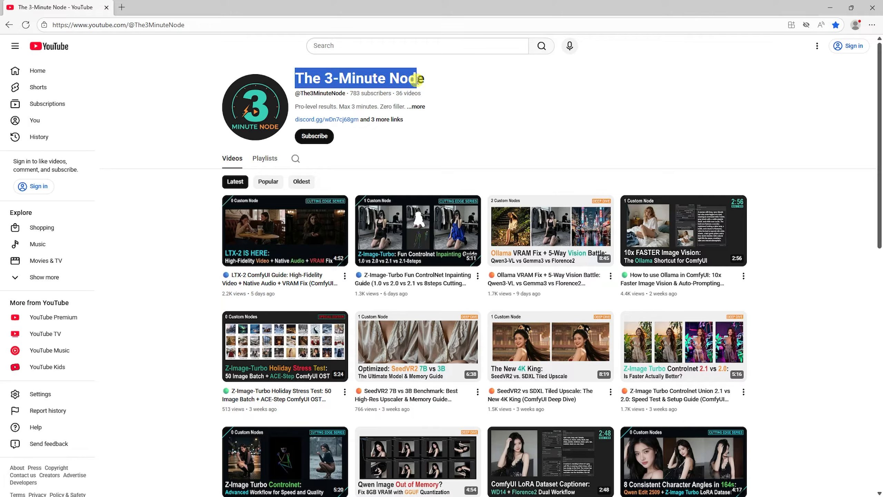
Switch to the browser and look through the videos on The 3-Minute Node YouTube channel
{"action": "left_click_drag", "start_coordinate": [877, 157], "coordinate": [877, 241]}
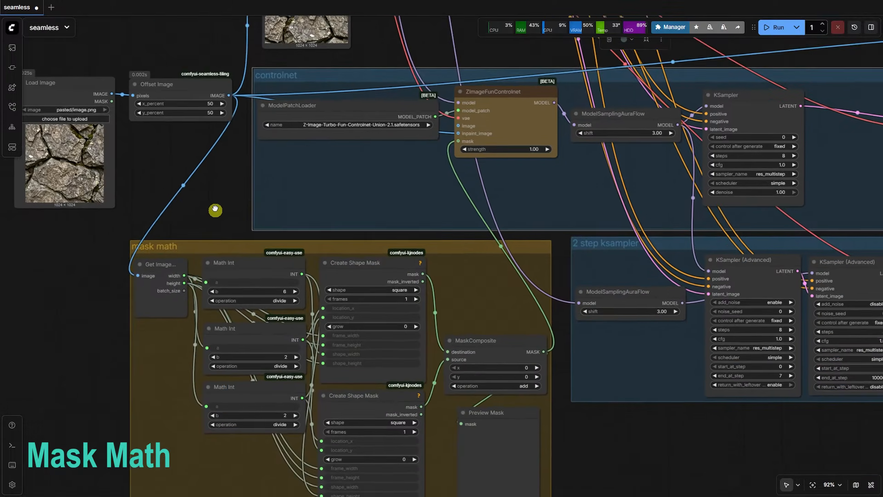
Run the Preview Mask node in the mask math group to generate the inpainting mask
{"action": "left_click_drag", "start_coordinate": [216, 209], "coordinate": [228, 181]}
{"action": "left_click", "coordinate": [154, 197]}
{"action": "scroll", "coordinate": [151, 195], "scroll_direction": "up", "scroll_amount": 6}
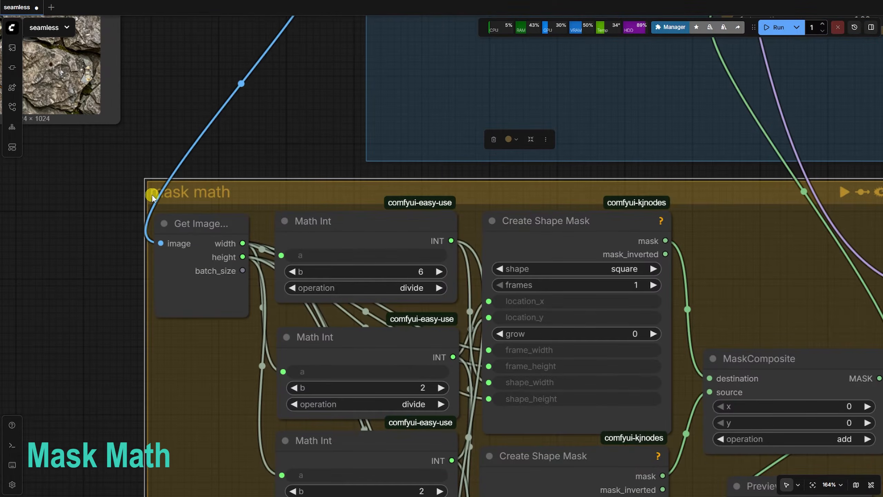
{"action": "scroll", "coordinate": [160, 195], "scroll_direction": "down", "scroll_amount": 4}
{"action": "scroll", "coordinate": [522, 313], "scroll_direction": "up", "scroll_amount": 1}
{"action": "left_click", "coordinate": [566, 397]}
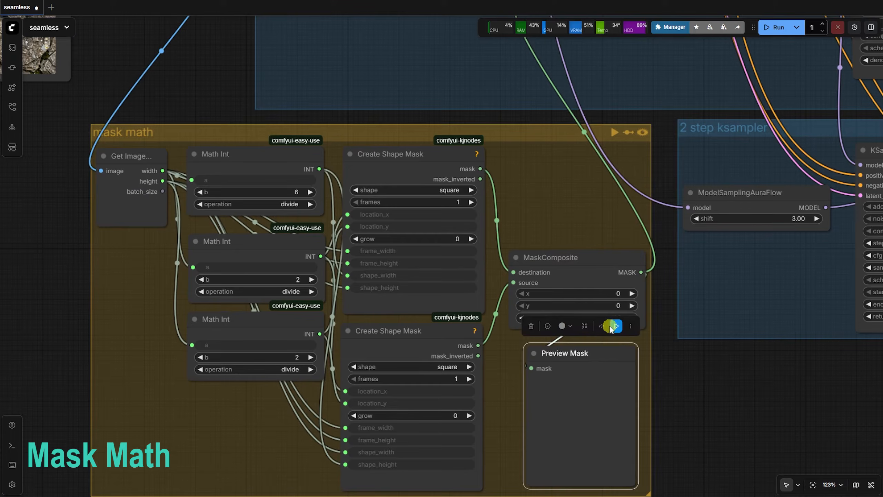
{"action": "left_click", "coordinate": [615, 325]}
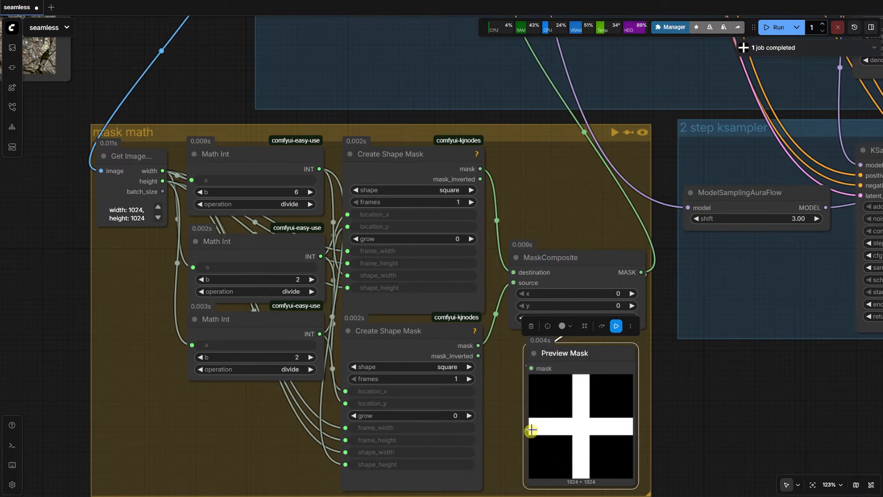
Trace the mask connection from the MaskComposite node to the ZImageFunControlnet node
{"action": "scroll", "coordinate": [602, 432], "scroll_direction": "down", "scroll_amount": 9}
{"action": "scroll", "coordinate": [563, 459], "scroll_direction": "up", "scroll_amount": 9}
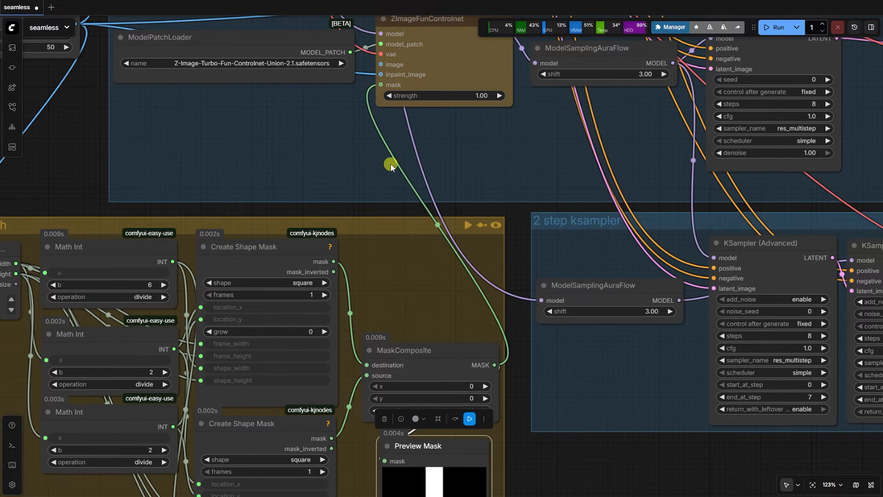
{"action": "left_click_drag", "start_coordinate": [317, 99], "coordinate": [267, 237]}
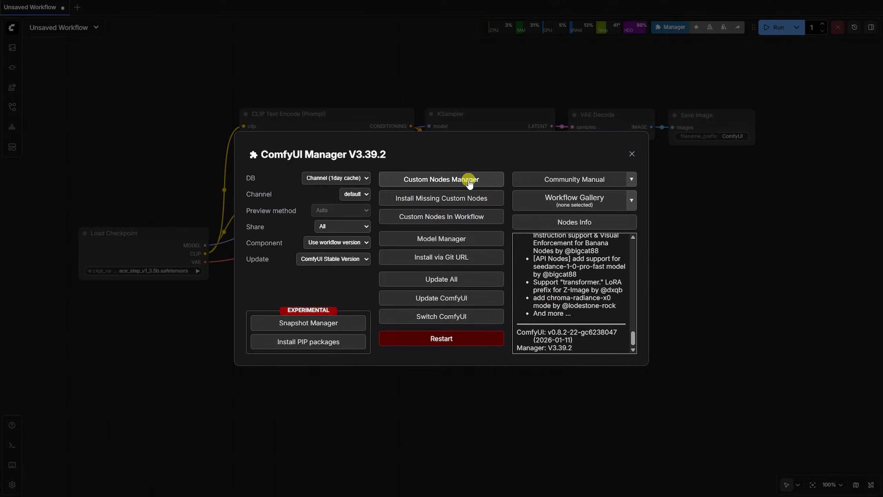
Open the Custom Nodes Manager, filter the list to Installed, and review the installed custom nodes
{"action": "left_click", "coordinate": [468, 181]}
{"action": "left_click", "coordinate": [139, 58]}
{"action": "left_click", "coordinate": [149, 76]}
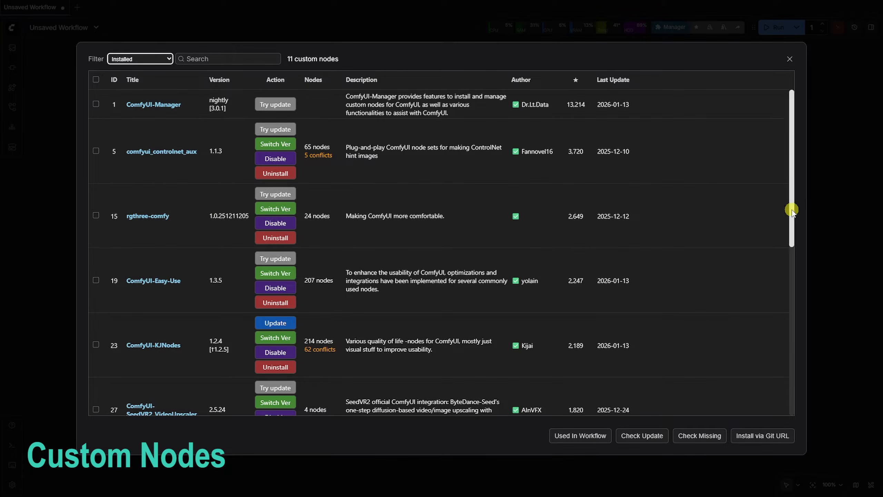
{"action": "left_click_drag", "start_coordinate": [792, 207], "coordinate": [791, 264]}
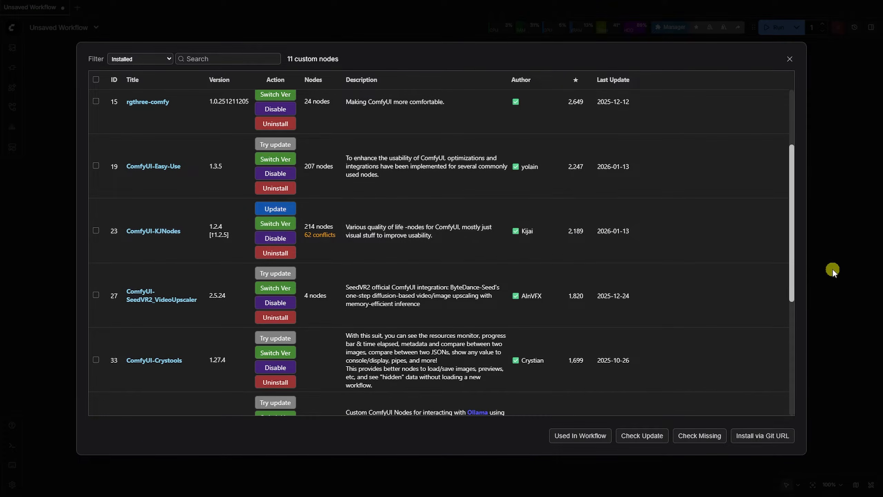
{"action": "left_click_drag", "start_coordinate": [792, 273], "coordinate": [788, 399]}
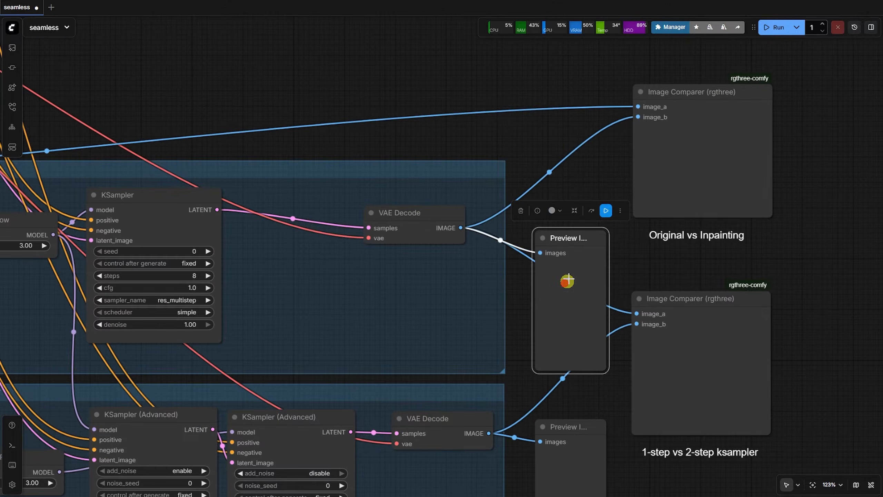
Run the single KSampler's Preview Image node and the Original vs Inpainting Image Comparer, and inspect the compared textures
{"action": "left_click", "coordinate": [605, 211]}
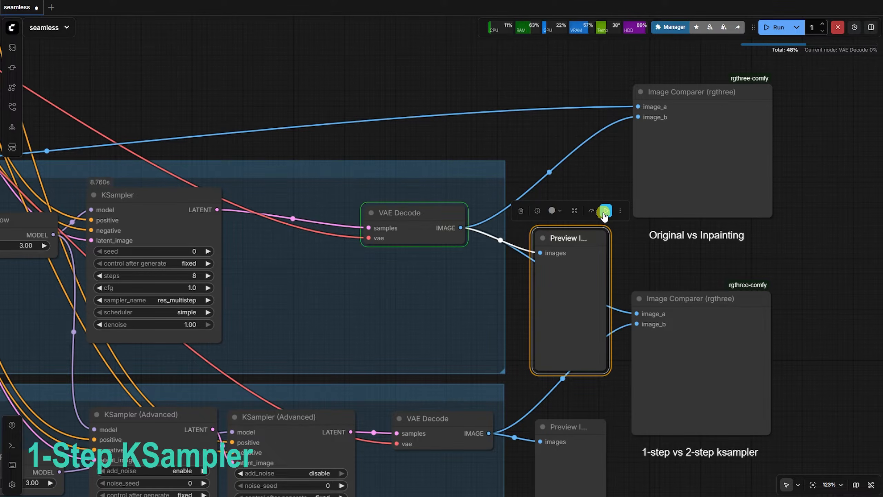
{"action": "left_click", "coordinate": [737, 120]}
{"action": "left_click", "coordinate": [745, 65]}
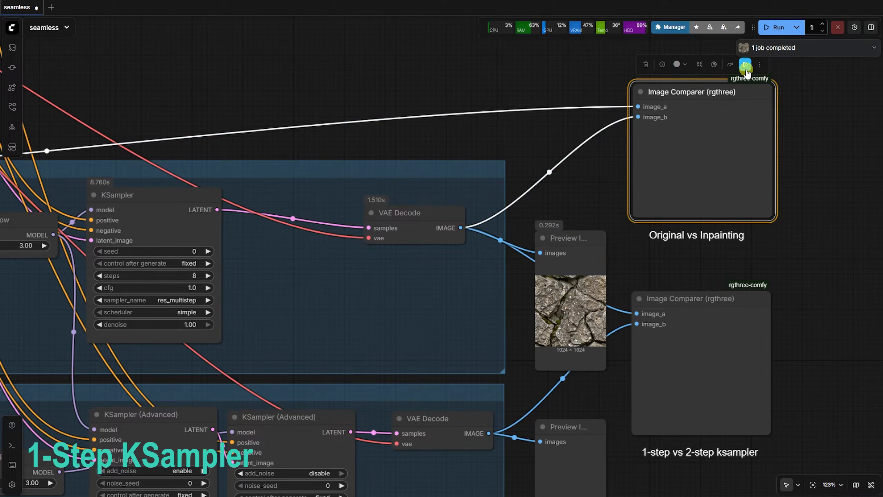
{"action": "left_click_drag", "start_coordinate": [827, 135], "coordinate": [691, 211]}
{"action": "scroll", "coordinate": [690, 211], "scroll_direction": "up", "scroll_amount": 10}
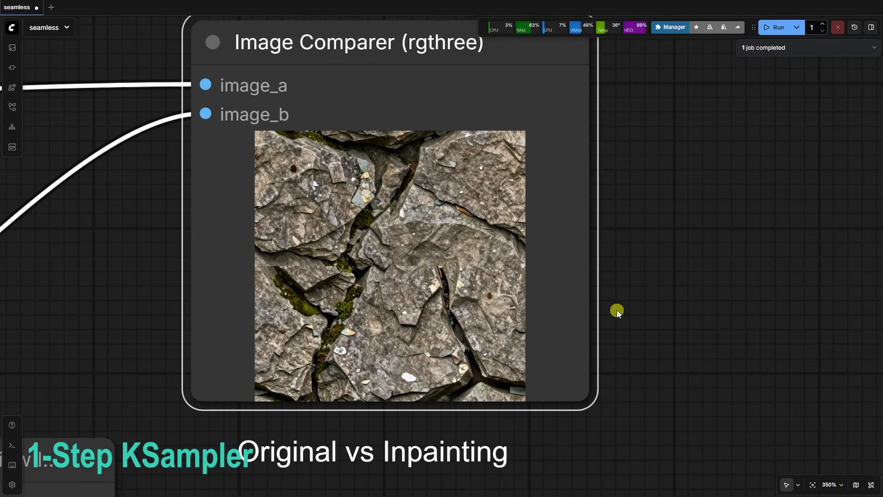
{"action": "scroll", "coordinate": [609, 314], "scroll_direction": "up", "scroll_amount": 3}
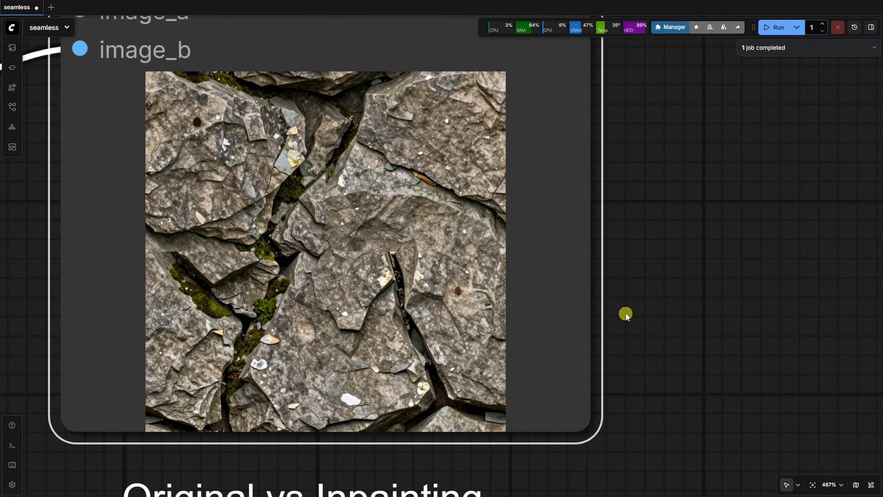
{"action": "scroll", "coordinate": [612, 312], "scroll_direction": "down", "scroll_amount": 10}
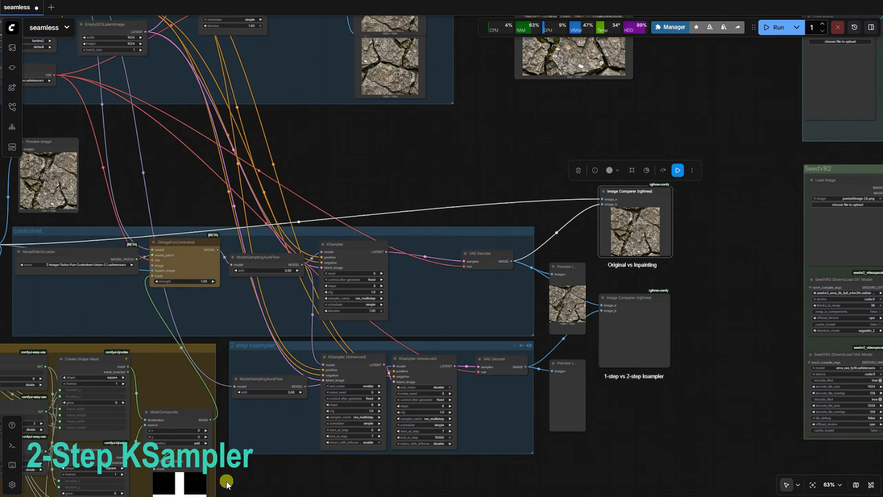
Check the KSampler (Advanced) settings in the 2 step ksampler group and run its Preview Image node
{"action": "scroll", "coordinate": [238, 341], "scroll_direction": "up", "scroll_amount": 5}
{"action": "left_click", "coordinate": [268, 199]}
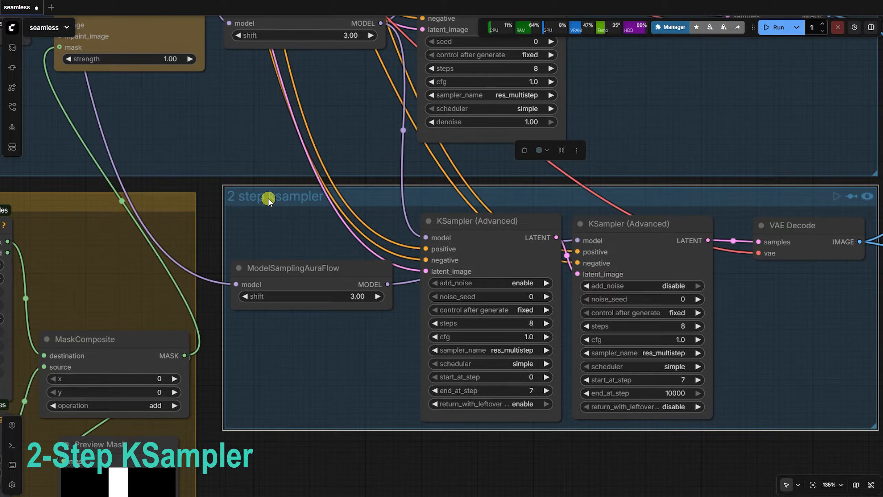
{"action": "scroll", "coordinate": [443, 357], "scroll_direction": "down", "scroll_amount": 2}
{"action": "scroll", "coordinate": [485, 342], "scroll_direction": "up", "scroll_amount": 3}
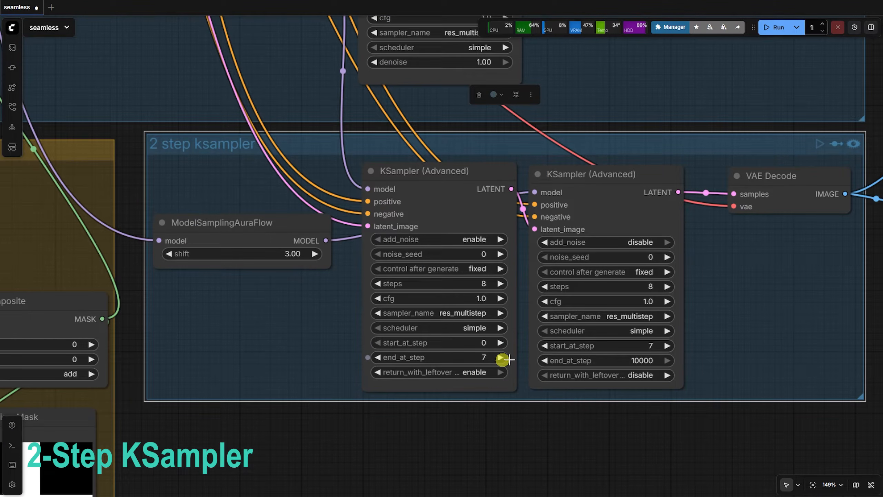
{"action": "scroll", "coordinate": [372, 432], "scroll_direction": "down", "scroll_amount": 6}
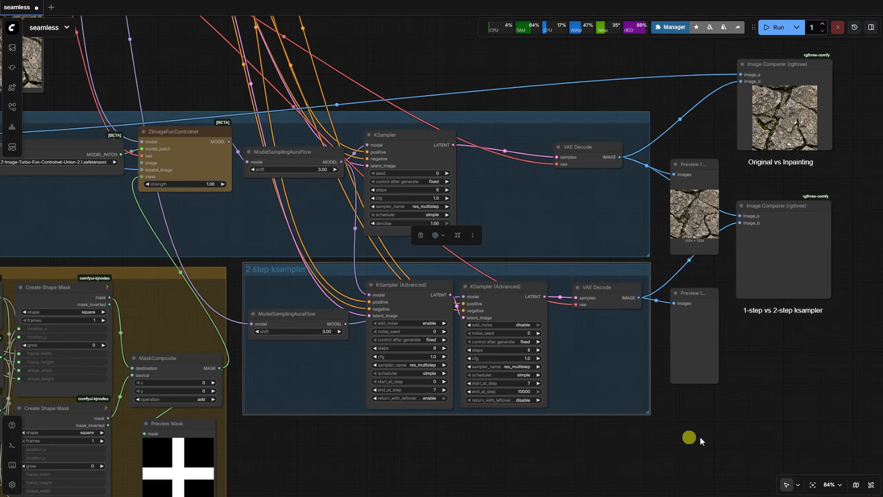
{"action": "left_click_drag", "start_coordinate": [680, 439], "coordinate": [476, 439]}
{"action": "scroll", "coordinate": [492, 345], "scroll_direction": "up", "scroll_amount": 3}
{"action": "left_click", "coordinate": [494, 329]}
{"action": "left_click", "coordinate": [524, 249]}
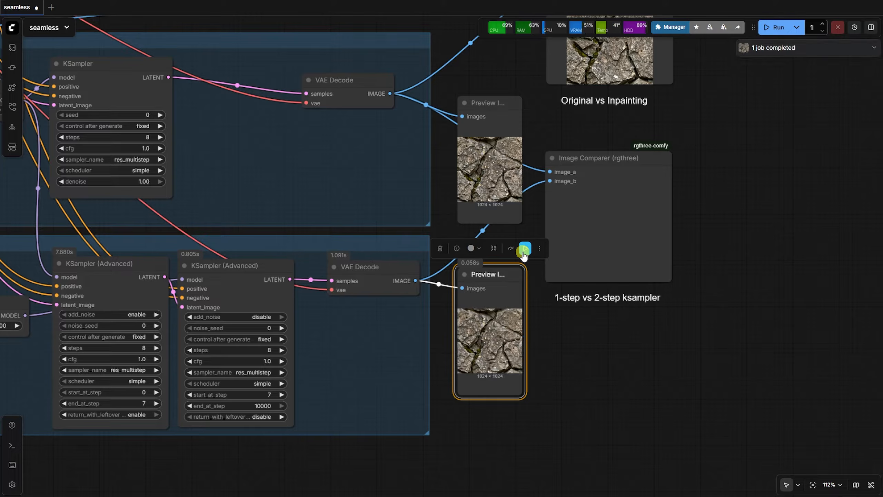
Run the 1-step vs 2-step ksampler Image Comparer and inspect the two rock textures up close
{"action": "left_click", "coordinate": [627, 183]}
{"action": "left_click", "coordinate": [650, 132]}
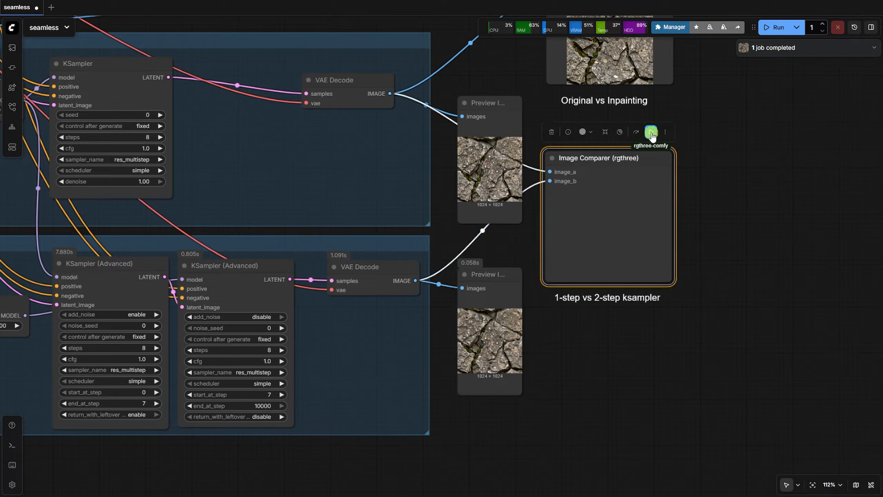
{"action": "scroll", "coordinate": [697, 237], "scroll_direction": "up", "scroll_amount": 12}
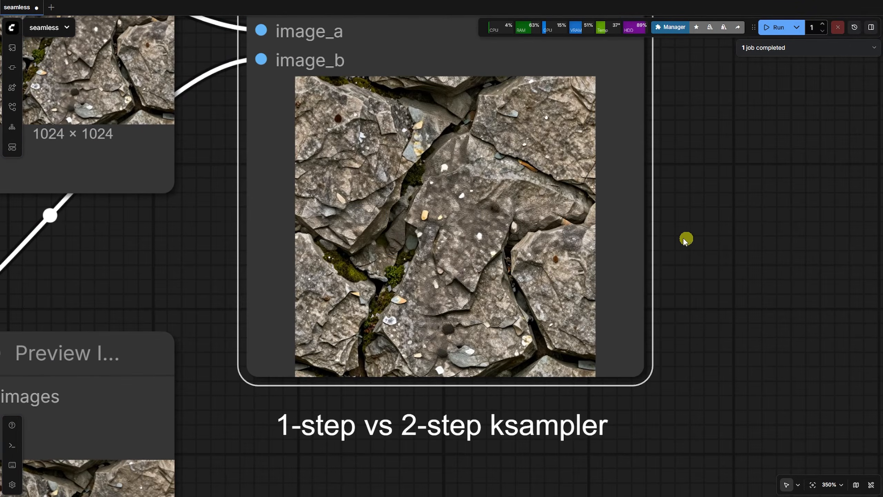
{"action": "scroll", "coordinate": [641, 236], "scroll_direction": "up", "scroll_amount": 4}
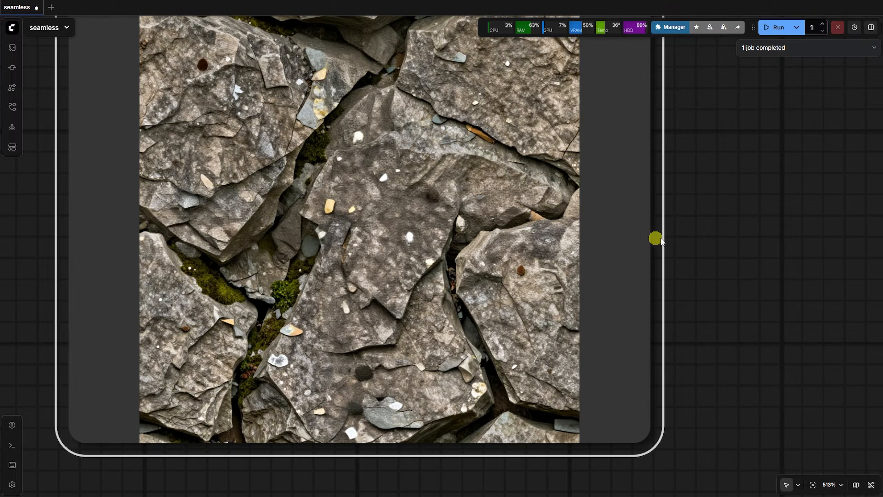
{"action": "scroll", "coordinate": [644, 235], "scroll_direction": "down", "scroll_amount": 7}
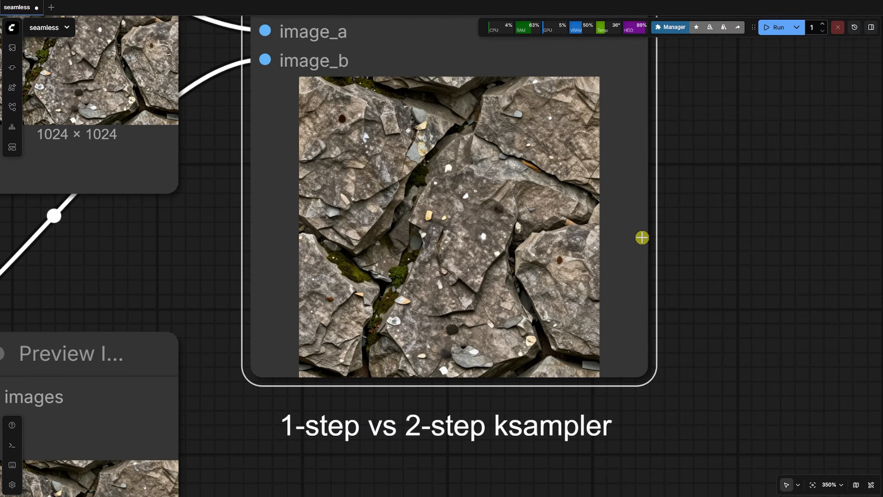
{"action": "scroll", "coordinate": [388, 233], "scroll_direction": "up", "scroll_amount": 4}
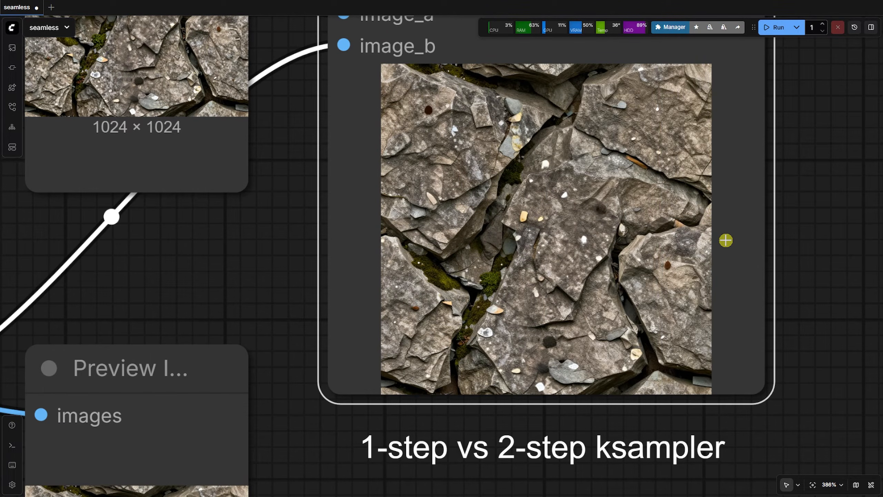
{"action": "scroll", "coordinate": [795, 265], "scroll_direction": "down", "scroll_amount": 7}
{"action": "scroll", "coordinate": [764, 383], "scroll_direction": "down", "scroll_amount": 7}
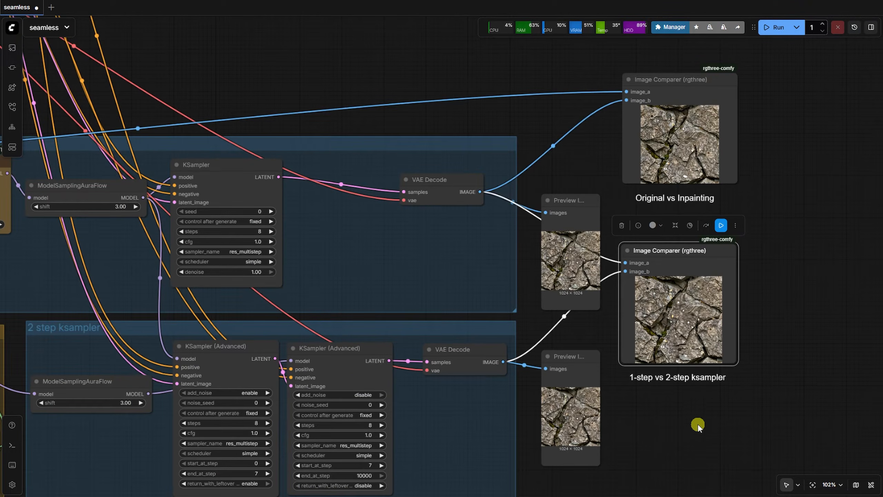
Copy the 2-step ksampler's preview image and paste it into the Load Image node of the SeedVR2 group
{"action": "left_click_drag", "start_coordinate": [698, 426], "coordinate": [574, 376]}
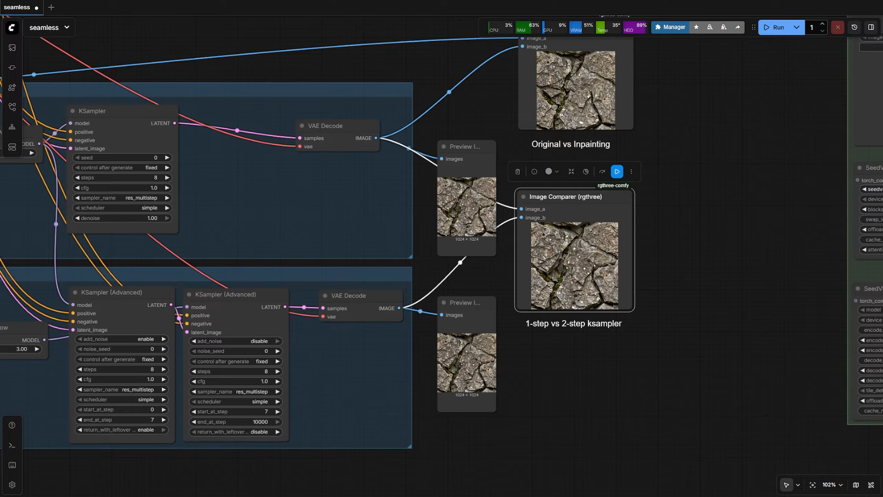
{"action": "scroll", "coordinate": [460, 382], "scroll_direction": "up", "scroll_amount": 4}
{"action": "left_click", "coordinate": [465, 353]}
{"action": "right_click", "coordinate": [465, 353]}
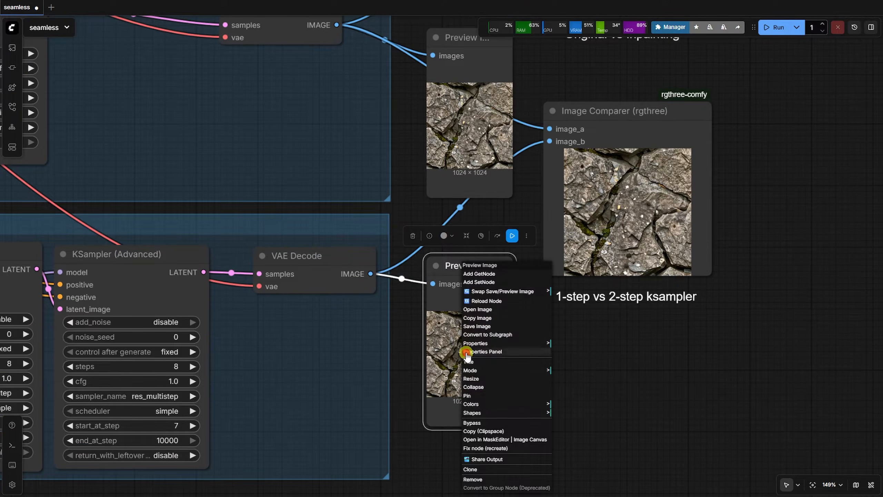
{"action": "left_click", "coordinate": [483, 319]}
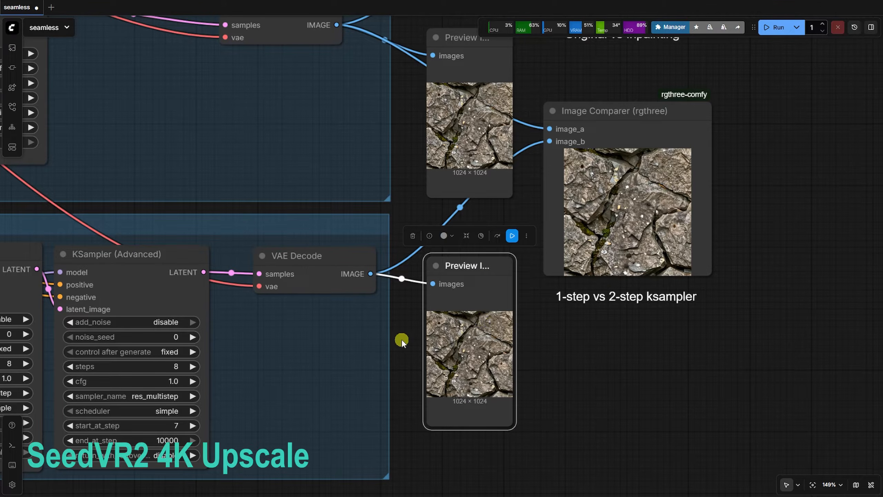
{"action": "scroll", "coordinate": [402, 339], "scroll_direction": "down", "scroll_amount": 8}
{"action": "left_click_drag", "start_coordinate": [651, 306], "coordinate": [212, 331]}
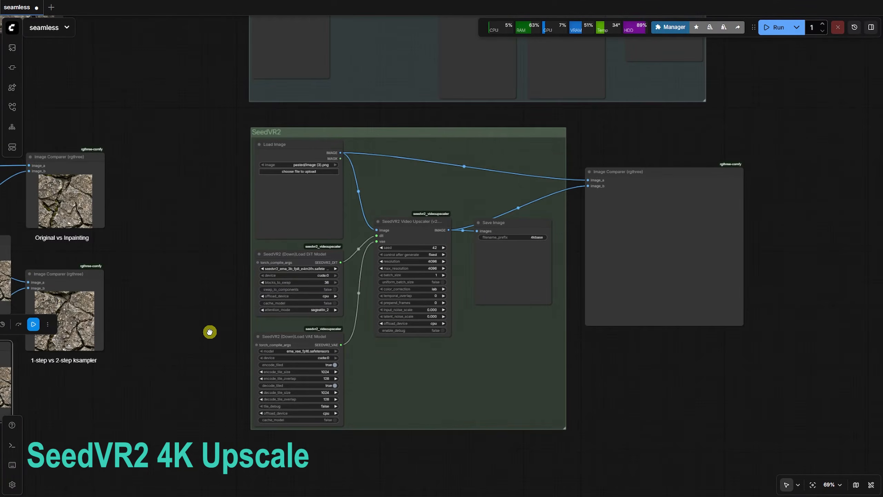
{"action": "scroll", "coordinate": [211, 331], "scroll_direction": "up", "scroll_amount": 4}
{"action": "left_click", "coordinate": [366, 137]}
{"action": "key", "text": "ctrl+v"}
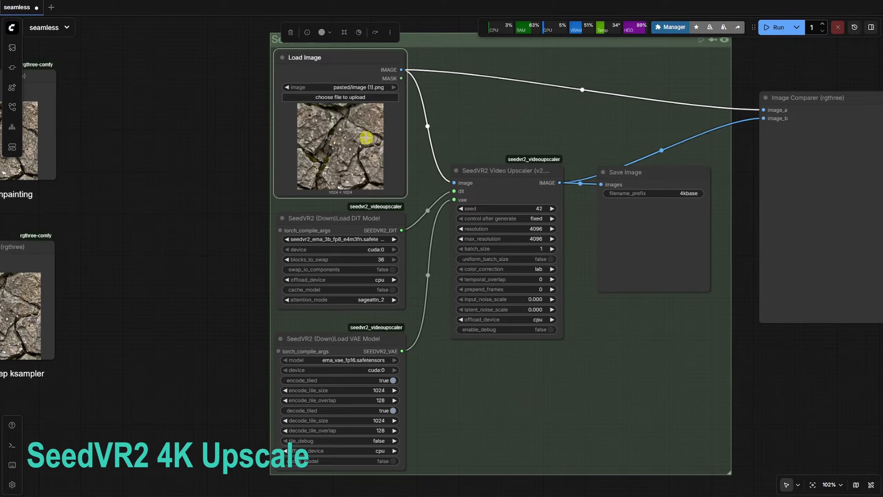
Look over the SeedVR2 DiT, VAE, Video Upscaler and Save Image nodes, and browse the videos on The 3-Minute Node YouTube channel
{"action": "left_click", "coordinate": [390, 220]}
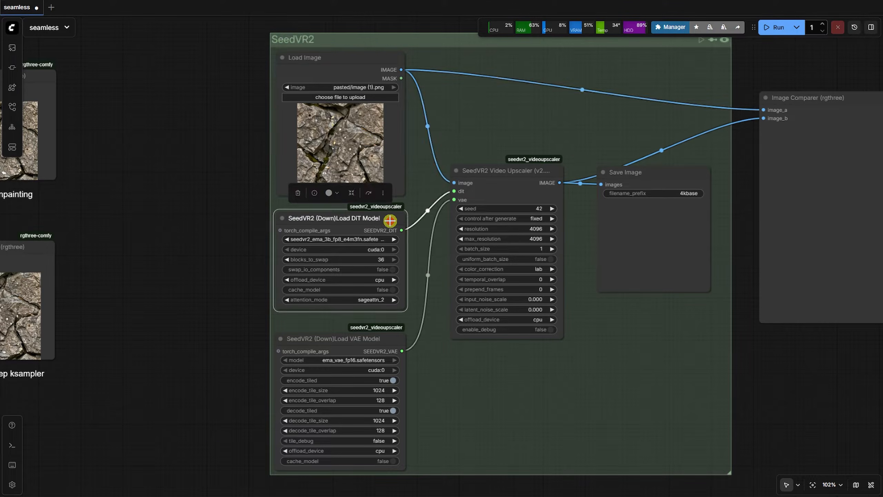
{"action": "left_click", "coordinate": [379, 337]}
{"action": "left_click", "coordinate": [517, 171]}
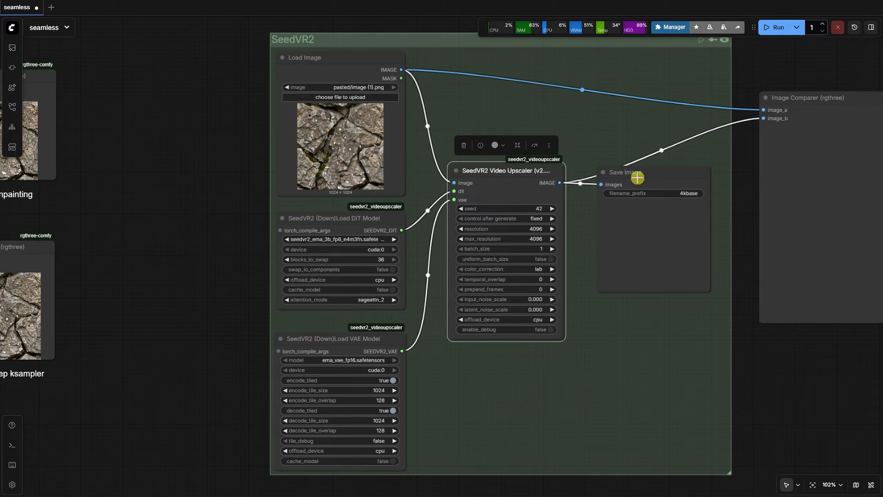
{"action": "left_click", "coordinate": [637, 177]}
{"action": "left_click_drag", "start_coordinate": [738, 193], "coordinate": [675, 269]}
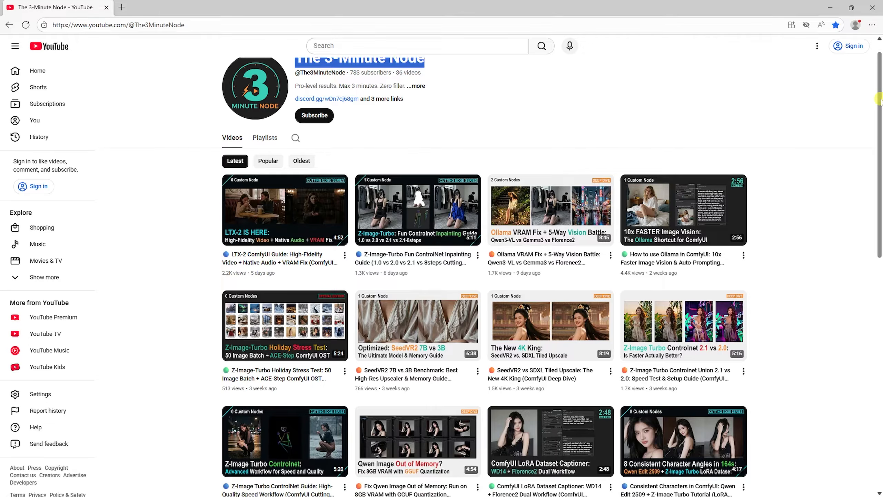
{"action": "scroll", "coordinate": [555, 203], "scroll_direction": "down", "scroll_amount": 3}
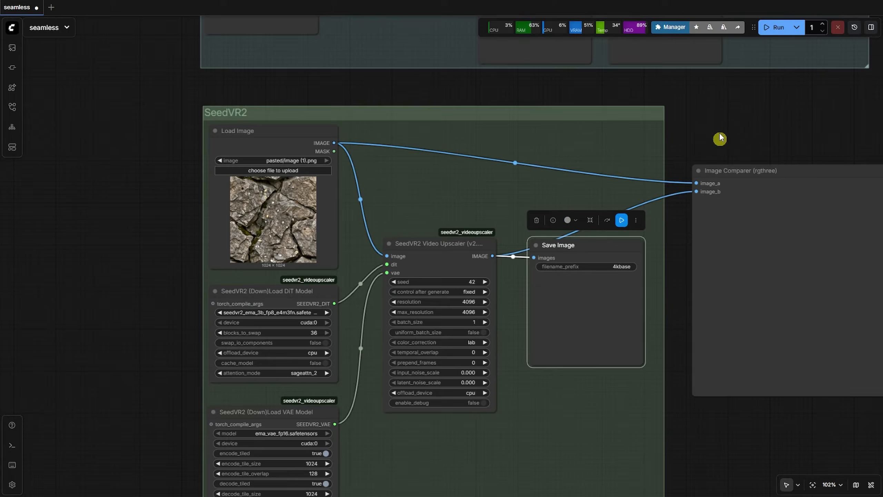
Clean up the VRAM usage before upscaling
{"action": "right_click", "coordinate": [711, 116]}
{"action": "right_click", "coordinate": [710, 112]}
{"action": "left_click", "coordinate": [719, 122]}
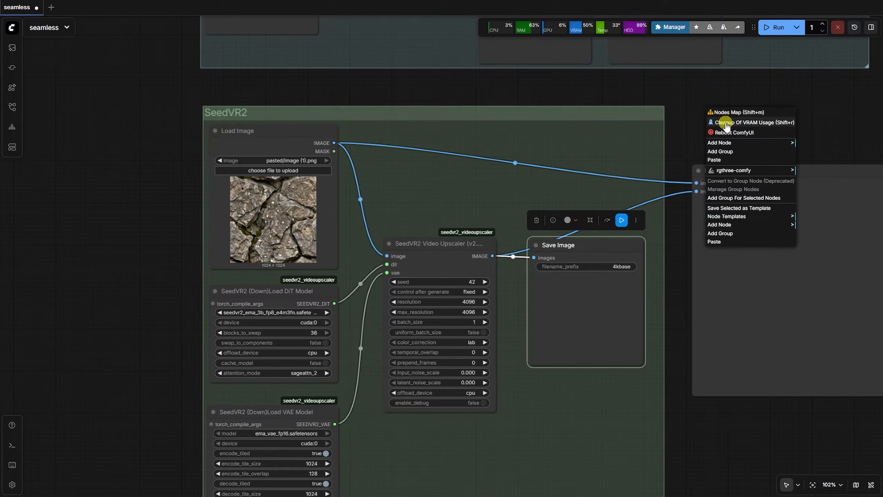
{"action": "left_click", "coordinate": [681, 127]}
Run the SeedVR2 group's Save Image node to upscale the texture to 4096 with the 4kbase filename prefix
{"action": "scroll", "coordinate": [682, 128], "scroll_direction": "down", "scroll_amount": 3}
{"action": "left_click", "coordinate": [643, 224]}
{"action": "left_click", "coordinate": [645, 193]}
{"action": "scroll", "coordinate": [664, 256], "scroll_direction": "up", "scroll_amount": 4}
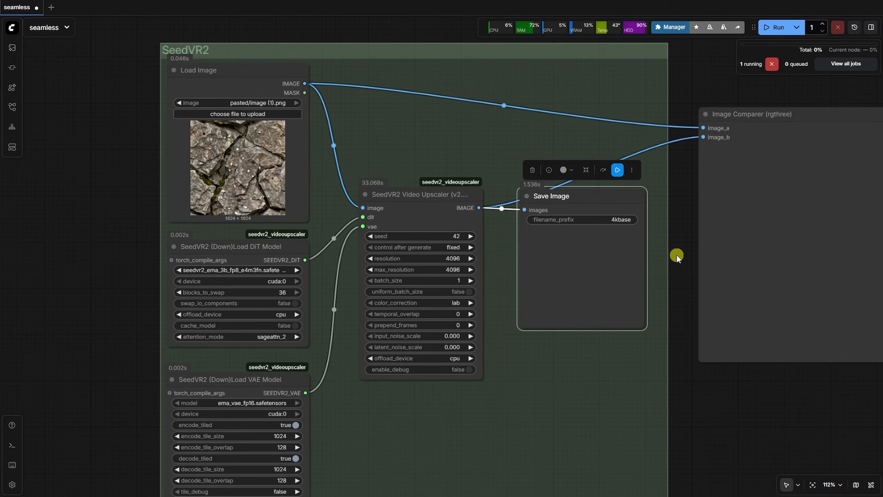
Run the Image Comparer node beside the SeedVR2 group to compare the source texture with the upscaled one
{"action": "left_click", "coordinate": [781, 236]}
{"action": "left_click_drag", "start_coordinate": [763, 430], "coordinate": [559, 429]}
{"action": "left_click", "coordinate": [665, 89]}
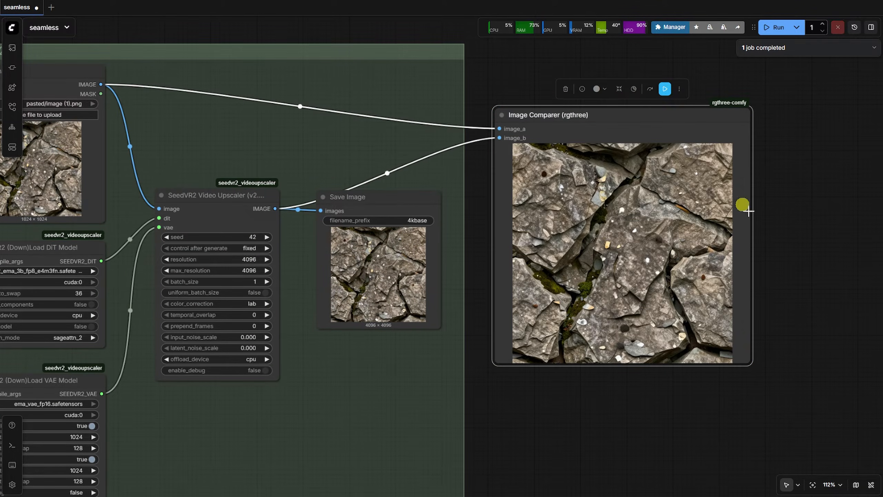
Examine several areas of the rock texture up close, comparing the original detail with the SeedVR2 upscale
{"action": "scroll", "coordinate": [751, 288], "scroll_direction": "up", "scroll_amount": 8}
{"action": "scroll", "coordinate": [532, 250], "scroll_direction": "up", "scroll_amount": 9}
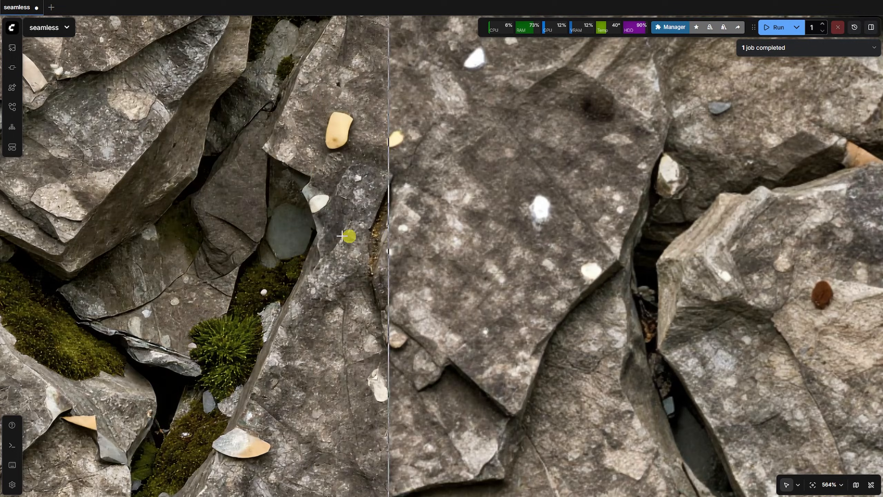
{"action": "scroll", "coordinate": [665, 217], "scroll_direction": "down", "scroll_amount": 8}
{"action": "scroll", "coordinate": [325, 374], "scroll_direction": "up", "scroll_amount": 7}
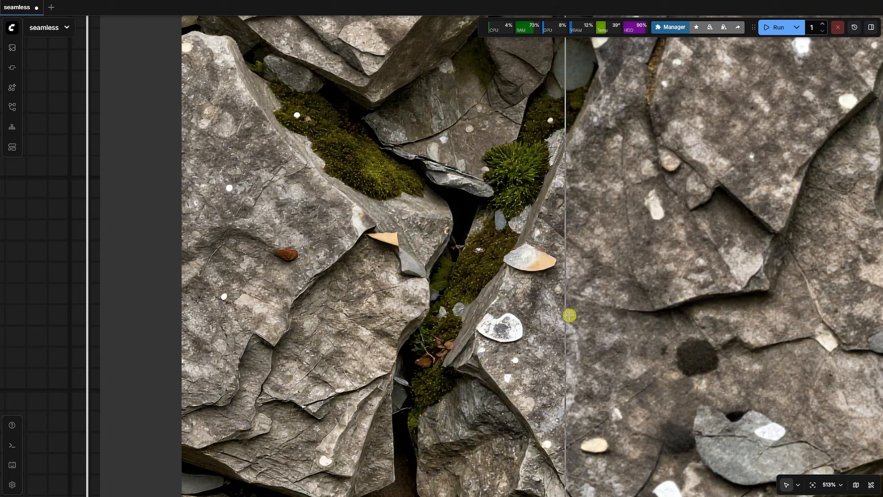
{"action": "scroll", "coordinate": [741, 316], "scroll_direction": "down", "scroll_amount": 9}
{"action": "scroll", "coordinate": [446, 95], "scroll_direction": "up", "scroll_amount": 3}
{"action": "scroll", "coordinate": [446, 94], "scroll_direction": "up", "scroll_amount": 10}
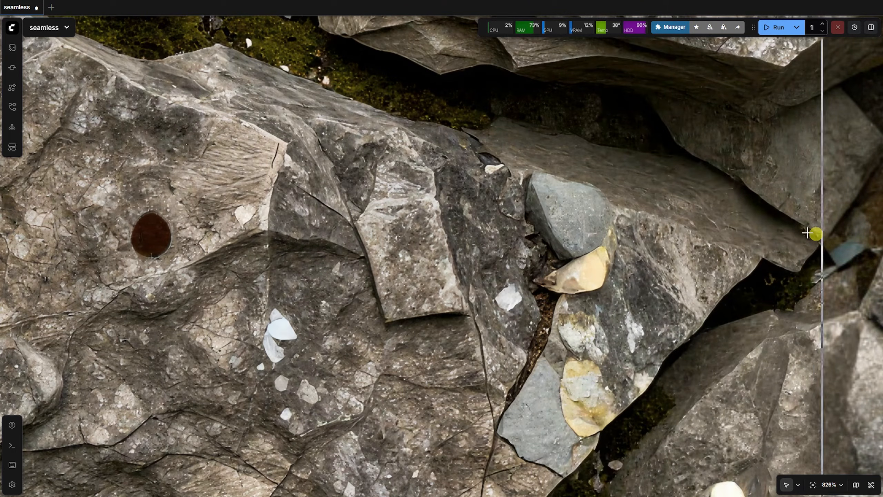
{"action": "scroll", "coordinate": [551, 236], "scroll_direction": "down", "scroll_amount": 18}
Copy the upscaled 4096 × 4096 texture from the Save Image node beside the SeedVR2 upscaler
{"action": "scroll", "coordinate": [551, 237], "scroll_direction": "down", "scroll_amount": 3}
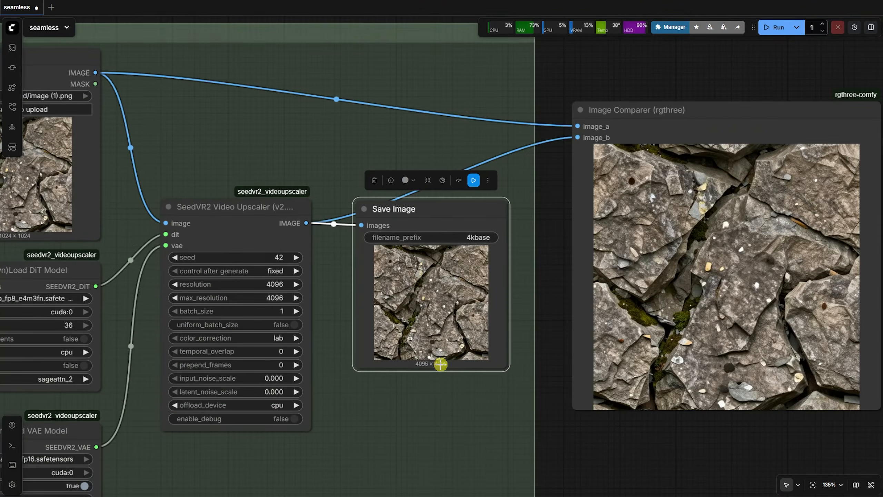
{"action": "scroll", "coordinate": [438, 348], "scroll_direction": "up", "scroll_amount": 10}
{"action": "scroll", "coordinate": [411, 353], "scroll_direction": "down", "scroll_amount": 8}
{"action": "right_click", "coordinate": [461, 265]}
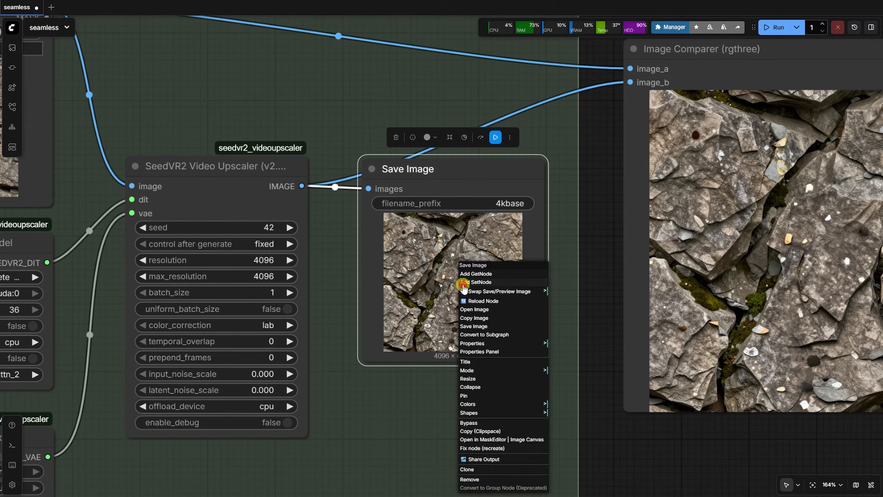
{"action": "left_click", "coordinate": [474, 318]}
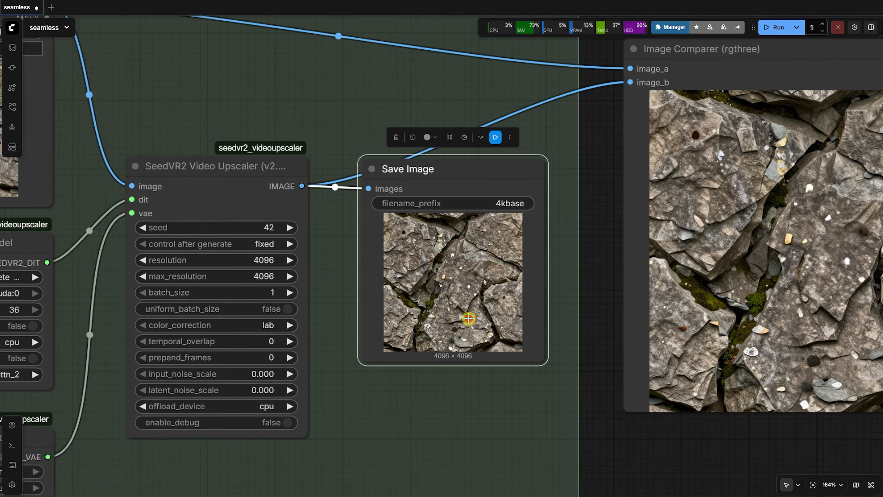
Paste the copied 4K texture into the Load Image node of the PBR group
{"action": "scroll", "coordinate": [605, 347], "scroll_direction": "down", "scroll_amount": 8}
{"action": "left_click_drag", "start_coordinate": [462, 151], "coordinate": [480, 343]}
{"action": "scroll", "coordinate": [359, 193], "scroll_direction": "up", "scroll_amount": 5}
{"action": "left_click", "coordinate": [304, 267]}
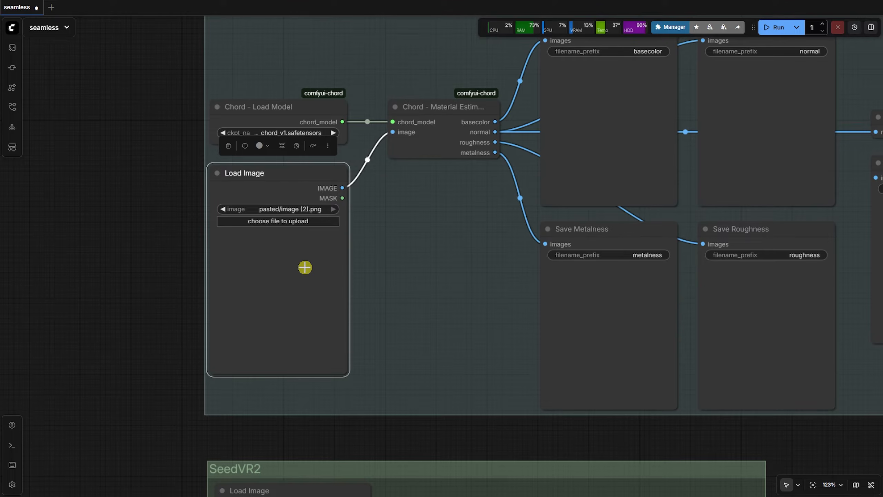
Run the PBR group with the chord_v1.safetensors model to generate base color, normal, metalness, roughness and height maps
{"action": "left_click_drag", "start_coordinate": [416, 248], "coordinate": [206, 306]}
{"action": "left_click", "coordinate": [117, 169]}
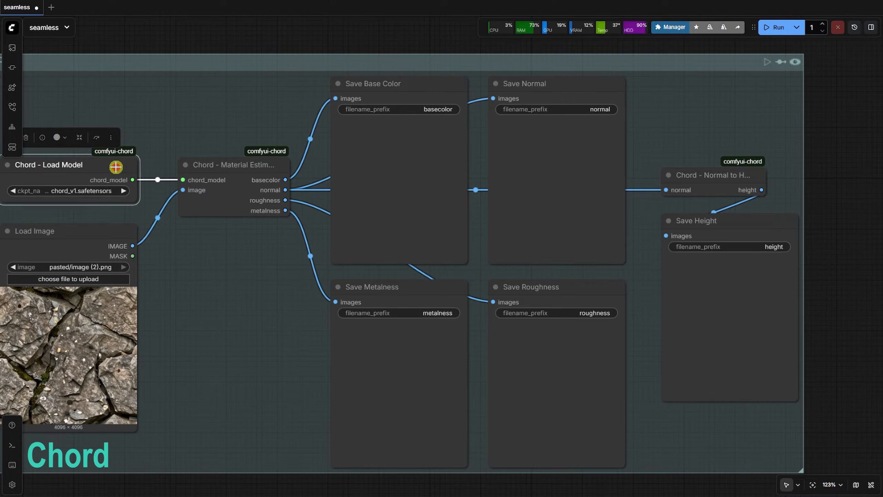
{"action": "left_click_drag", "start_coordinate": [165, 32], "coordinate": [258, 22]}
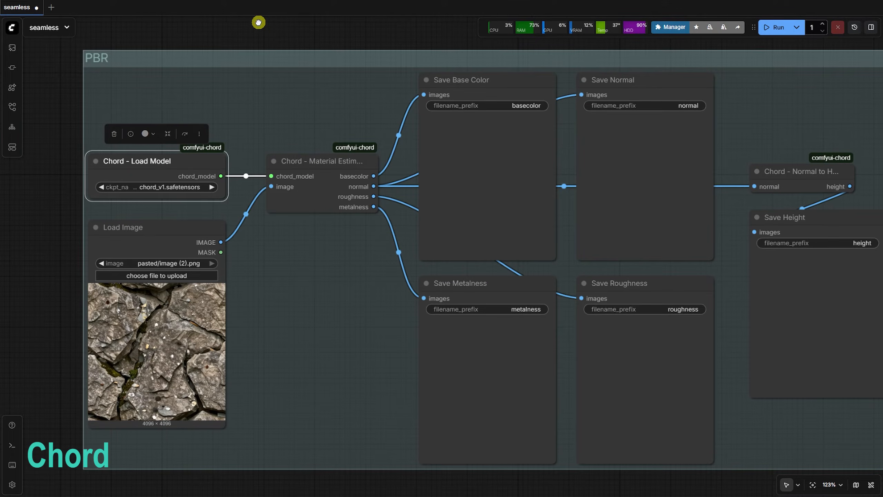
{"action": "left_click", "coordinate": [480, 83]}
{"action": "left_click", "coordinate": [672, 87]}
{"action": "left_click", "coordinate": [549, 303]}
{"action": "left_click", "coordinate": [637, 290]}
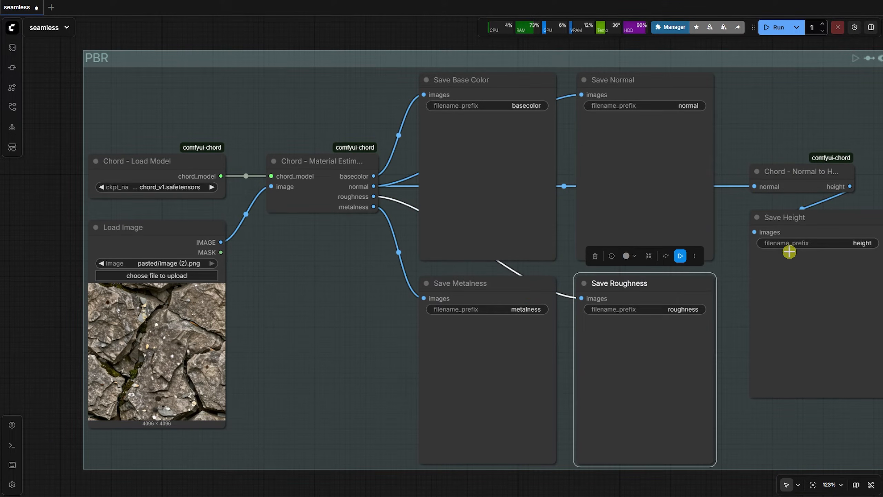
{"action": "left_click", "coordinate": [828, 228]}
{"action": "left_click", "coordinate": [856, 58]}
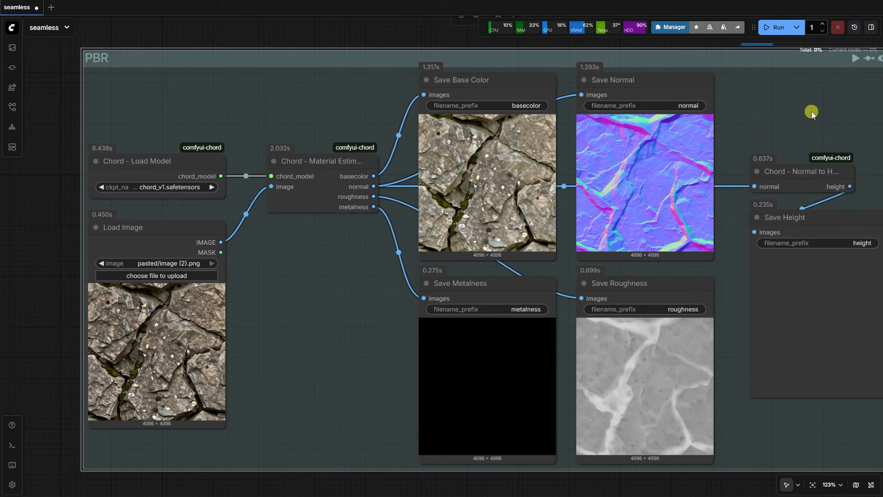
Examine the generated PBR maps, and compare the offset preview texture with the 4K texture loaded into the PBR group
{"action": "left_click", "coordinate": [492, 183]}
{"action": "left_click", "coordinate": [622, 202]}
{"action": "left_click", "coordinate": [511, 334]}
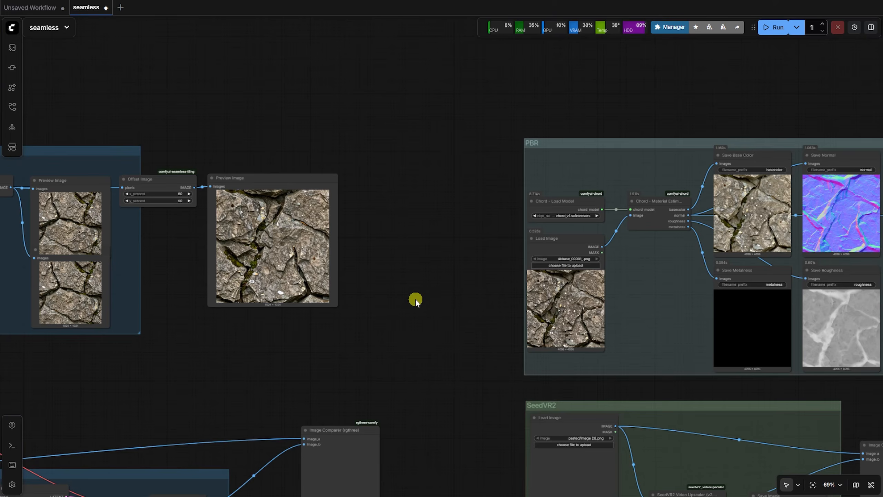
{"action": "left_click_drag", "start_coordinate": [415, 299], "coordinate": [538, 258]}
{"action": "scroll", "coordinate": [467, 210], "scroll_direction": "up", "scroll_amount": 9}
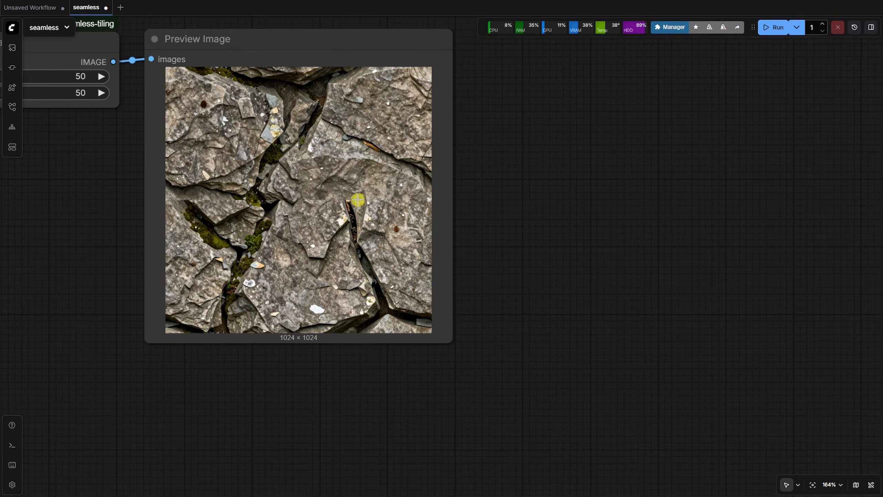
{"action": "scroll", "coordinate": [296, 166], "scroll_direction": "down", "scroll_amount": 8}
{"action": "left_click_drag", "start_coordinate": [399, 209], "coordinate": [71, 191]}
{"action": "scroll", "coordinate": [305, 236], "scroll_direction": "up", "scroll_amount": 9}
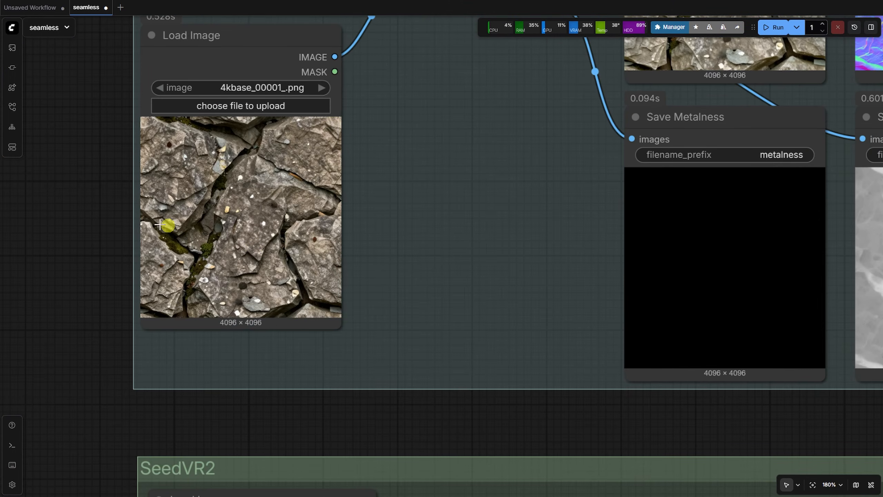
{"action": "scroll", "coordinate": [233, 244], "scroll_direction": "down", "scroll_amount": 6}
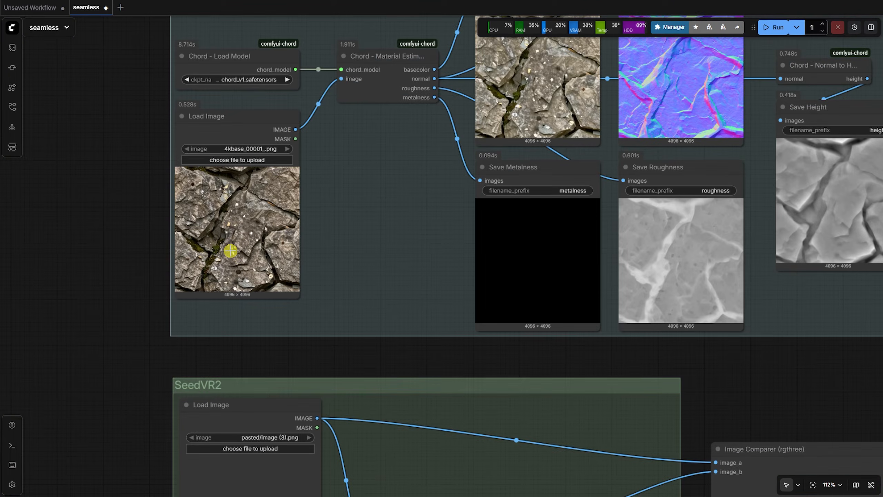
{"action": "left_click_drag", "start_coordinate": [462, 342], "coordinate": [300, 442]}
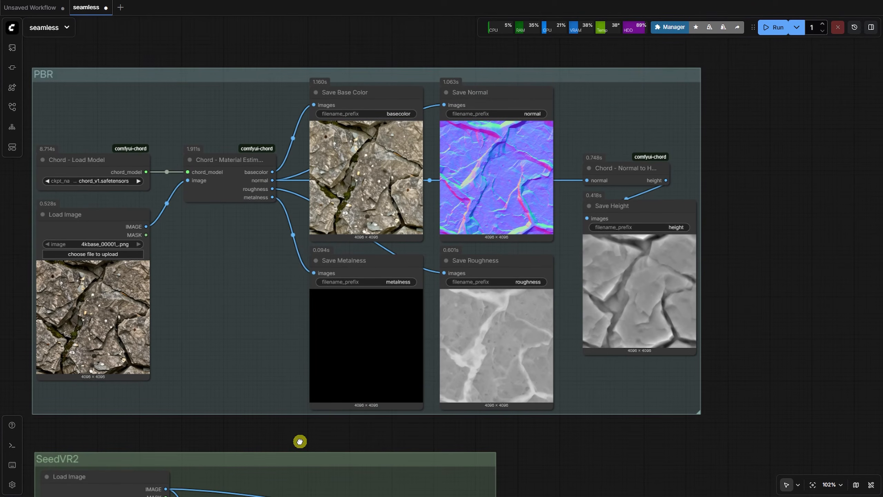
{"action": "scroll", "coordinate": [743, 261], "scroll_direction": "up", "scroll_amount": 1}
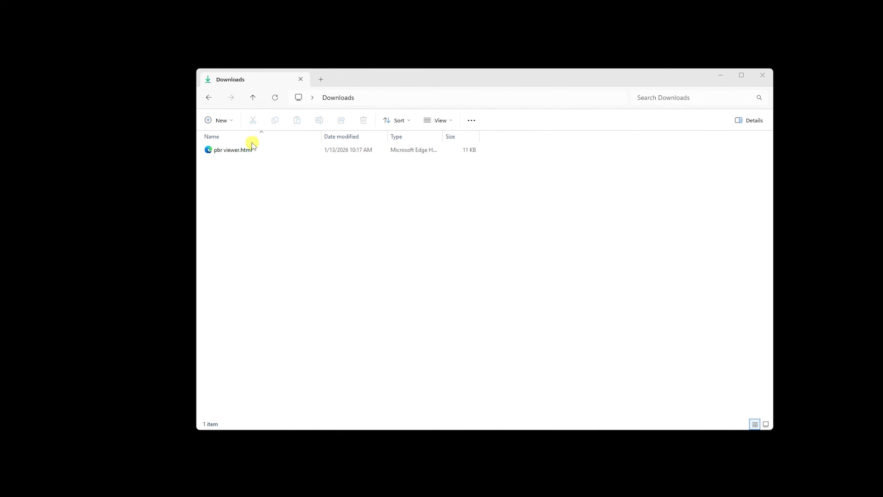
Open pbr viewer.html from the Downloads folder in the browser
{"action": "left_click", "coordinate": [250, 147]}
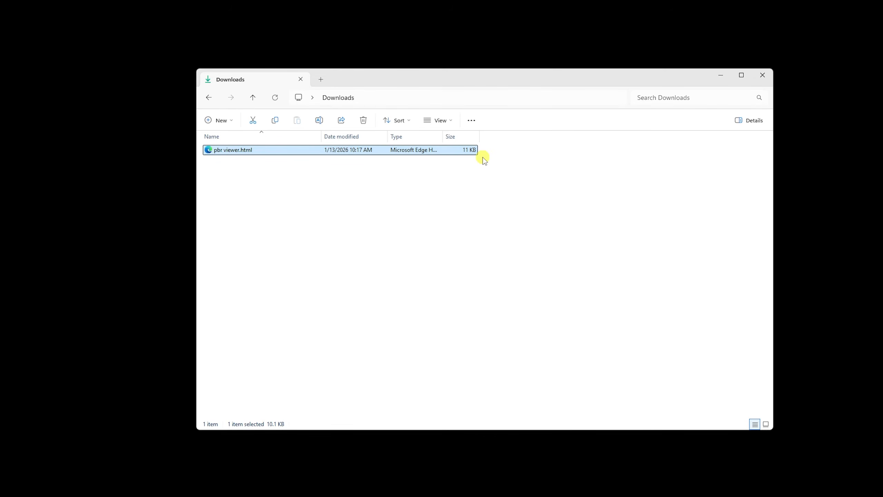
{"action": "double_click", "coordinate": [269, 153]}
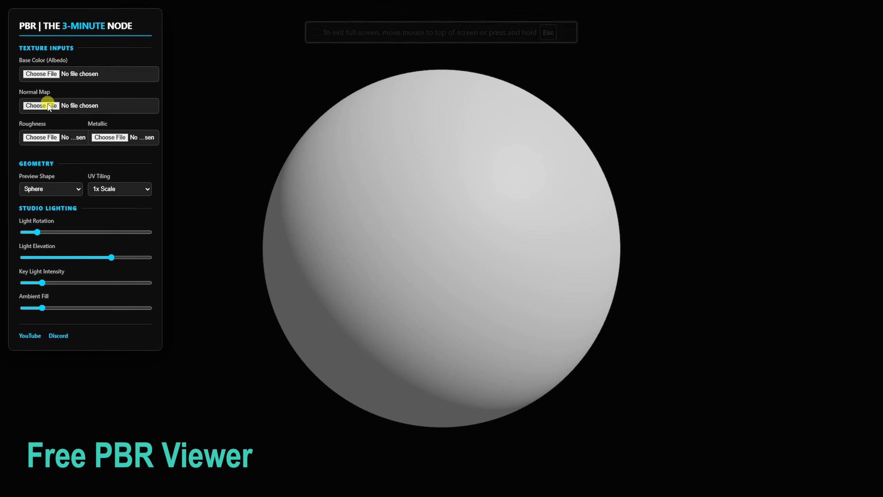
Set the viewer's preview shape to Cube and its UV tiling to 8x Scale
{"action": "left_click", "coordinate": [62, 191]}
{"action": "left_click", "coordinate": [53, 213]}
{"action": "left_click", "coordinate": [122, 191]}
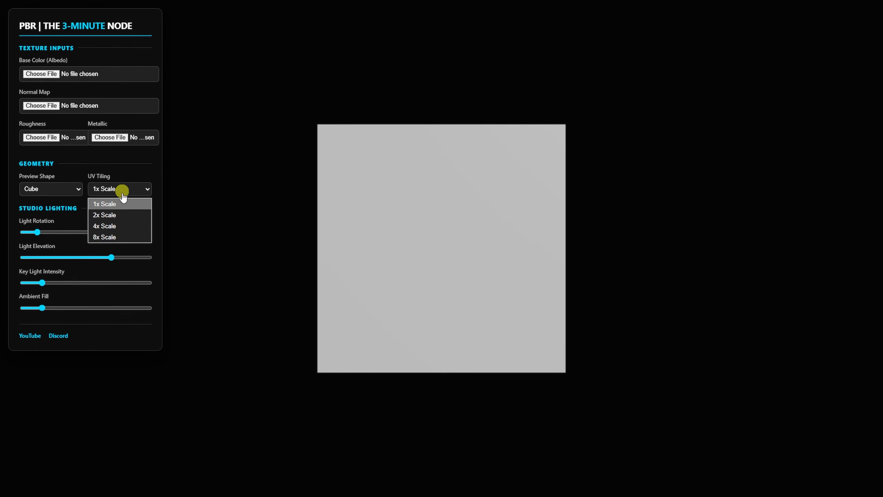
{"action": "left_click", "coordinate": [120, 236]}
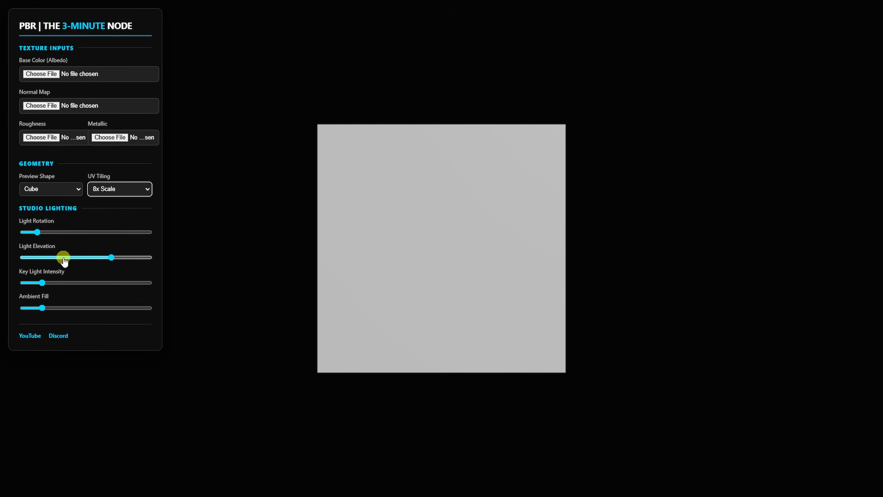
Raise the studio light elevation on the preview cube to nearly its maximum
{"action": "left_click_drag", "start_coordinate": [354, 323], "coordinate": [449, 359]}
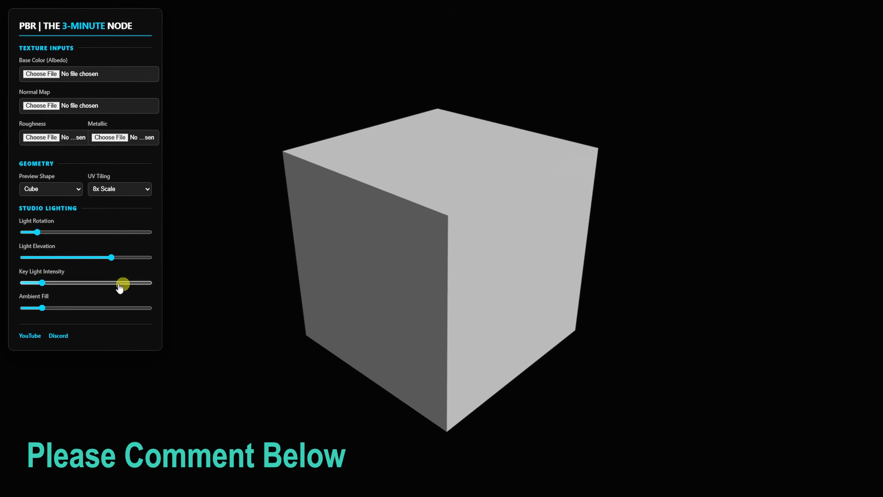
{"action": "left_click_drag", "start_coordinate": [108, 257], "coordinate": [138, 258]}
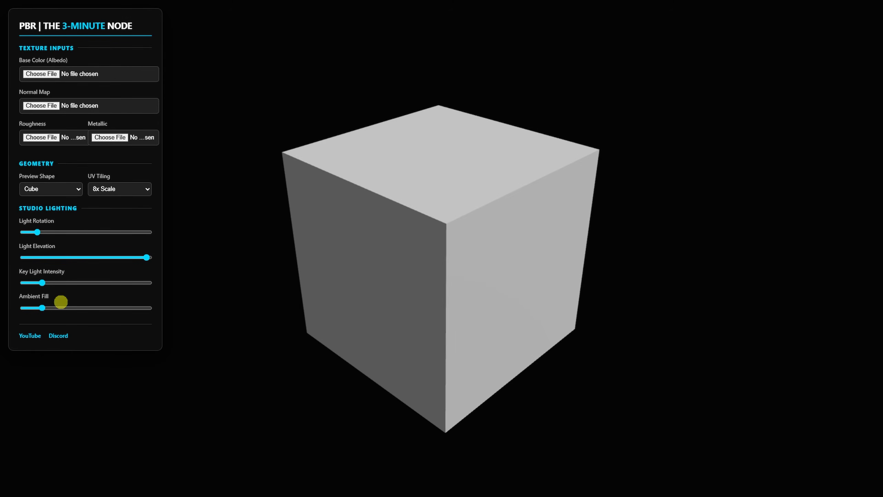